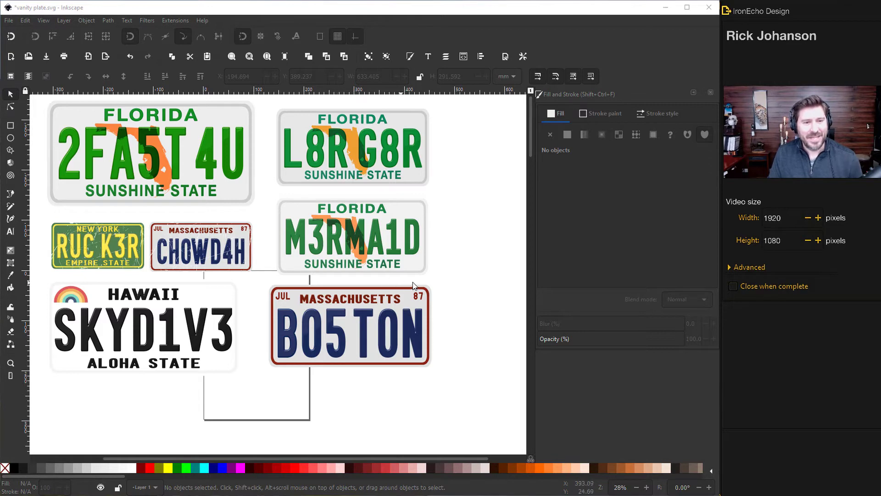
Scroll over the seven finished example license plates to review them.
scroll(412, 285, up, 1)
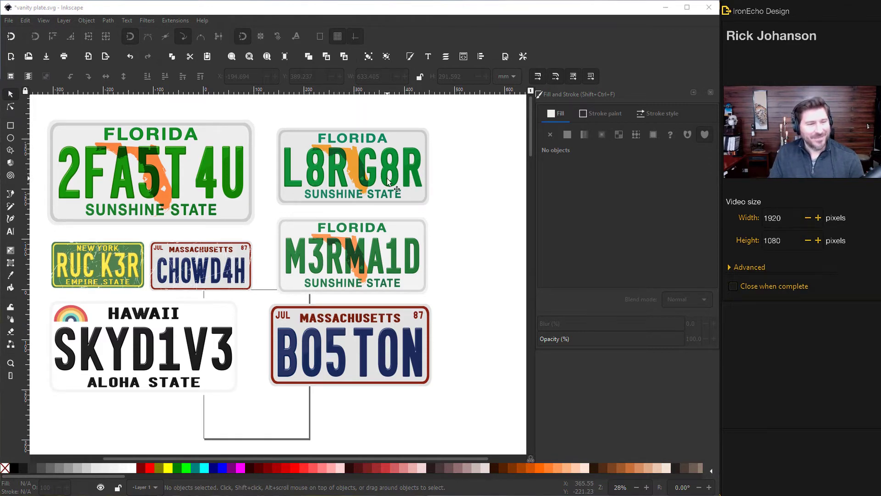
scroll(392, 176, down, 1)
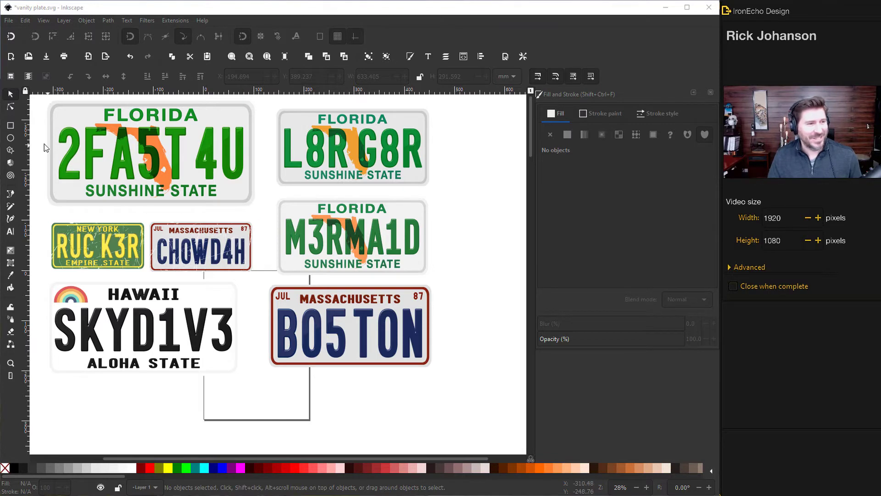
Draw a large rectangle, about 623 by 310, below the example plates.
click(11, 126)
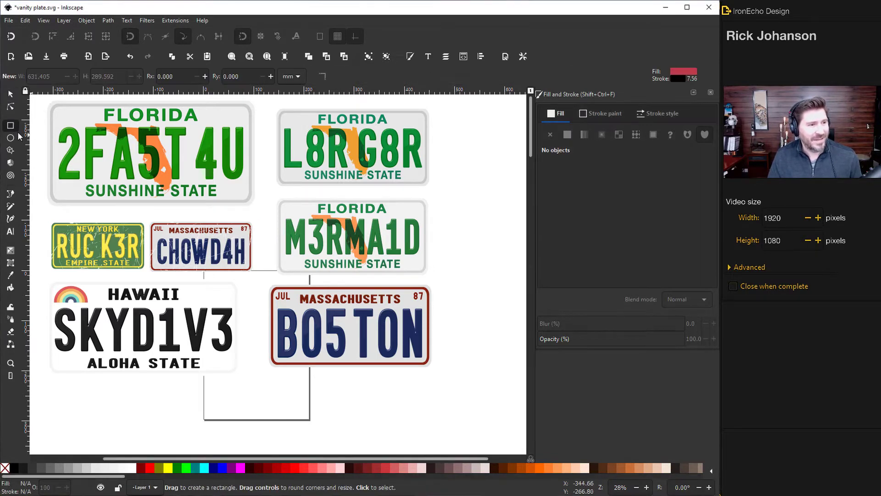
scroll(124, 228, down, 8)
mouse_move(114, 234)
mouse_down()
mouse_move(261, 326)
mouse_move(395, 388)
mouse_move(426, 389)
mouse_up()
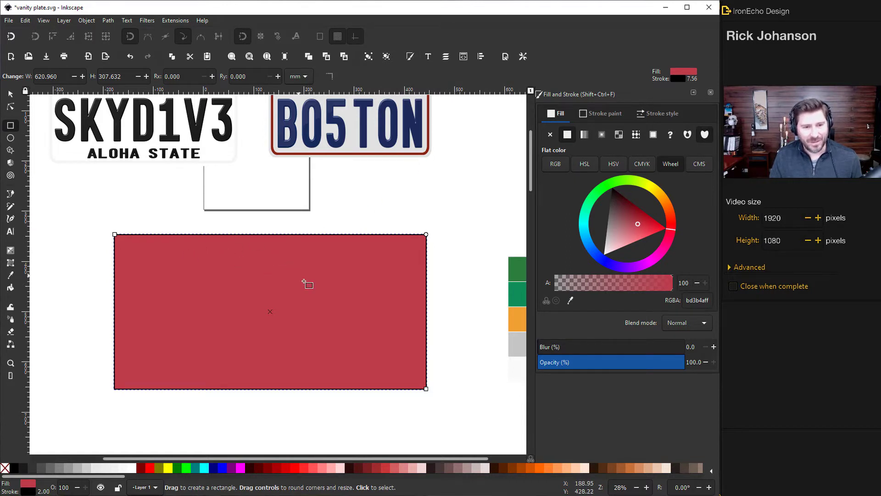
scroll(202, 459, right, 2)
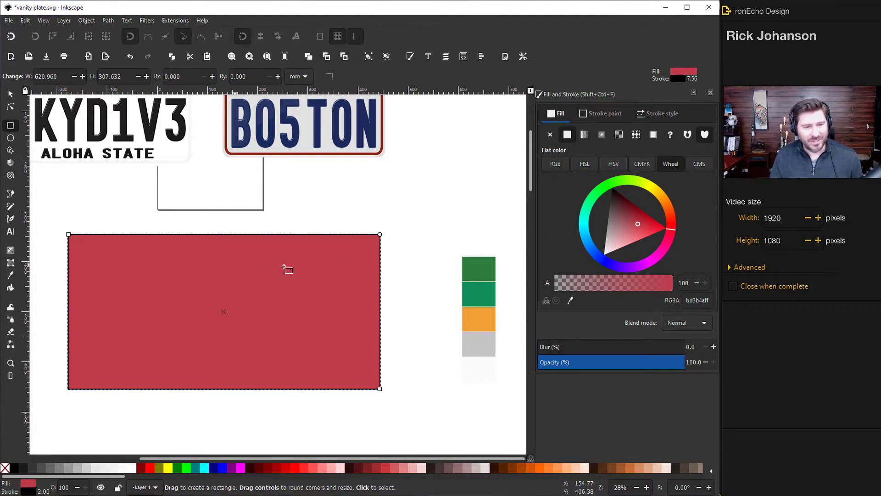
Fill the rectangle with the near-white f9f9f9 swatch colour and save the drawing.
mouse_move(633, 227)
mouse_down()
mouse_move(626, 217)
mouse_move(635, 221)
mouse_move(646, 184)
mouse_move(668, 215)
mouse_move(665, 250)
mouse_move(663, 200)
mouse_up()
click(571, 299)
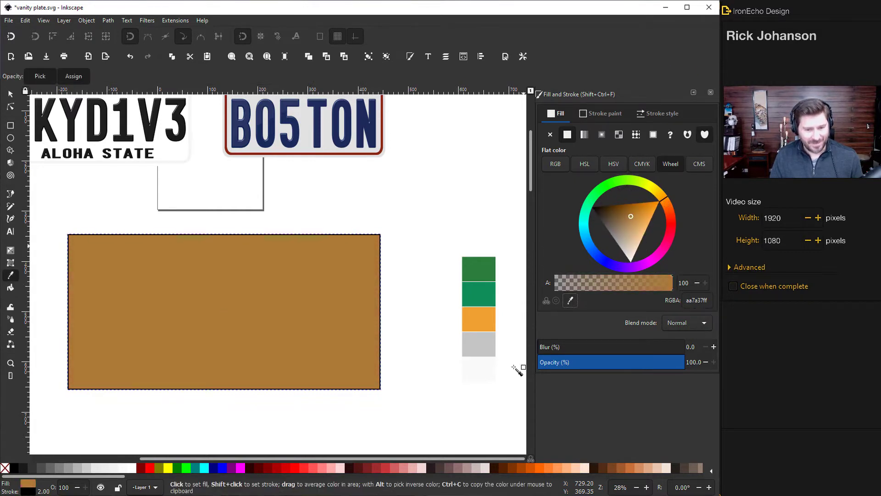
click(481, 372)
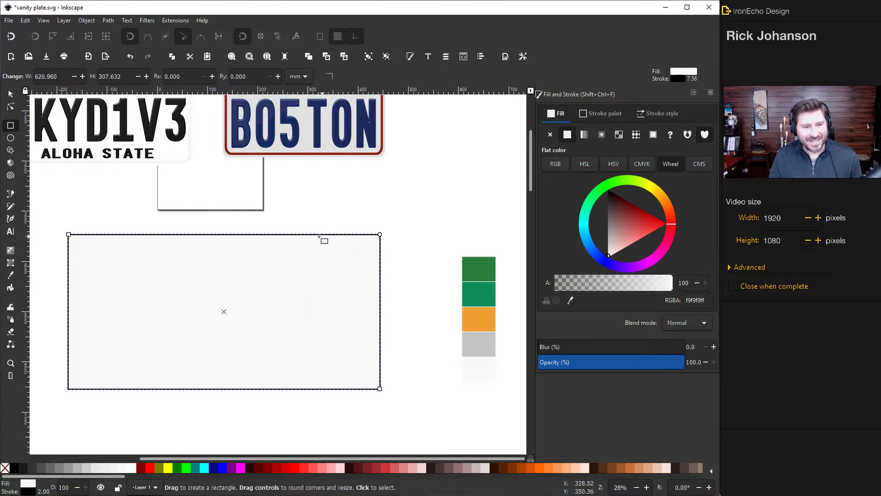
key(s)
key(ctrl+s)
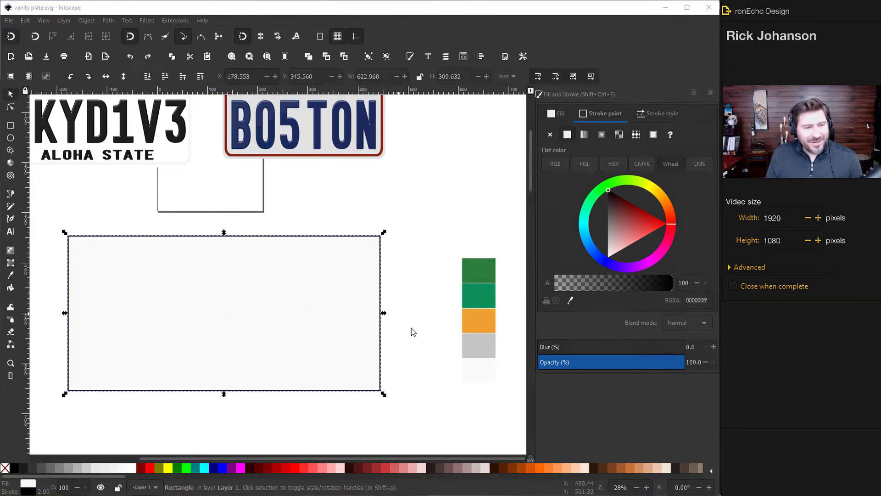
Round the plate rectangle's corners to a vertical radius of about 24.7.
click(335, 271)
click(8, 107)
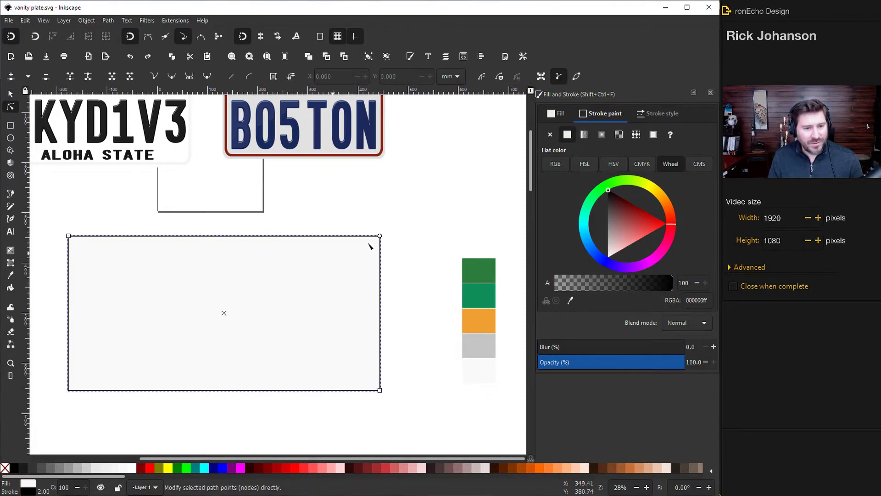
mouse_move(380, 236)
mouse_down()
mouse_move(380, 309)
mouse_move(379, 236)
mouse_up()
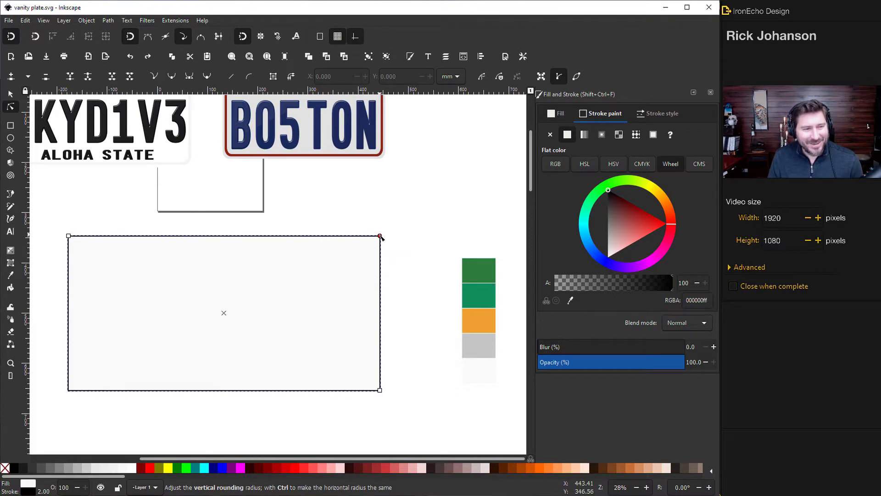
click(10, 126)
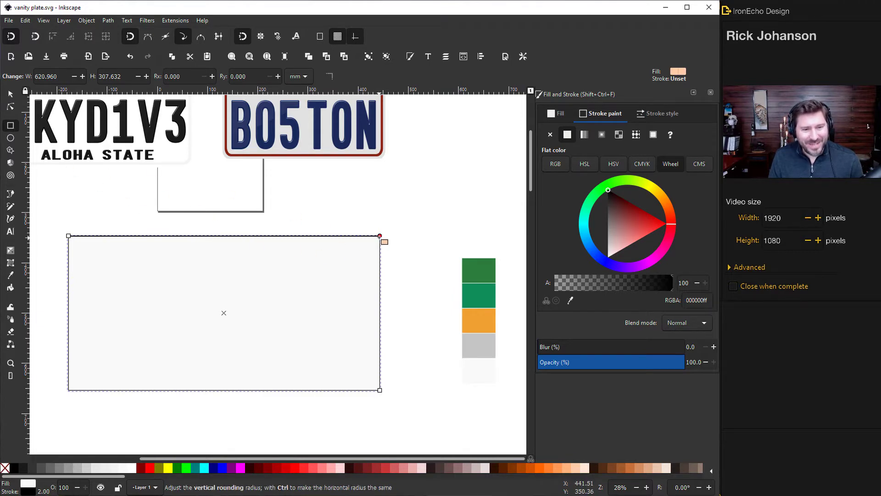
drag(380, 236, 381, 247)
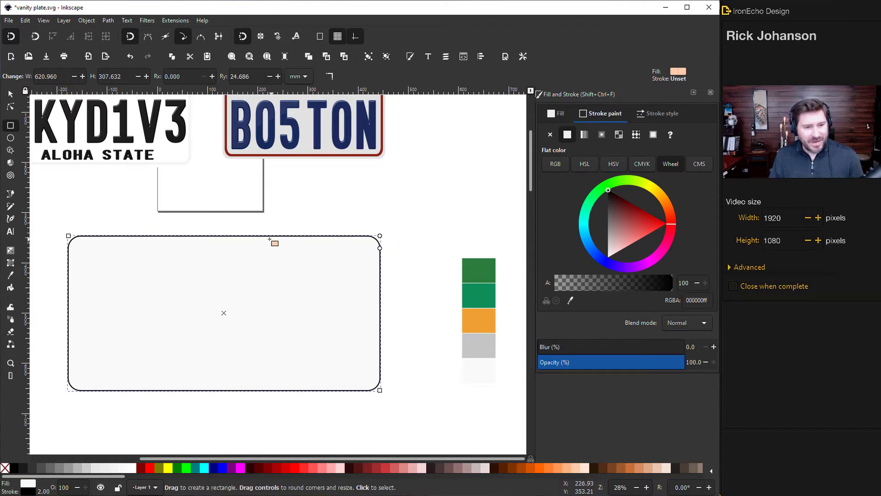
click(11, 95)
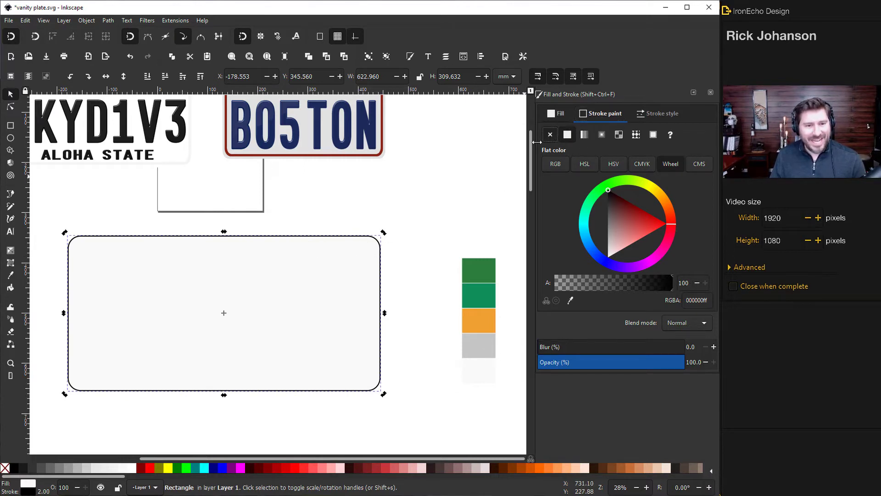
Remove the plate's outline and place a copy of it below.
click(550, 135)
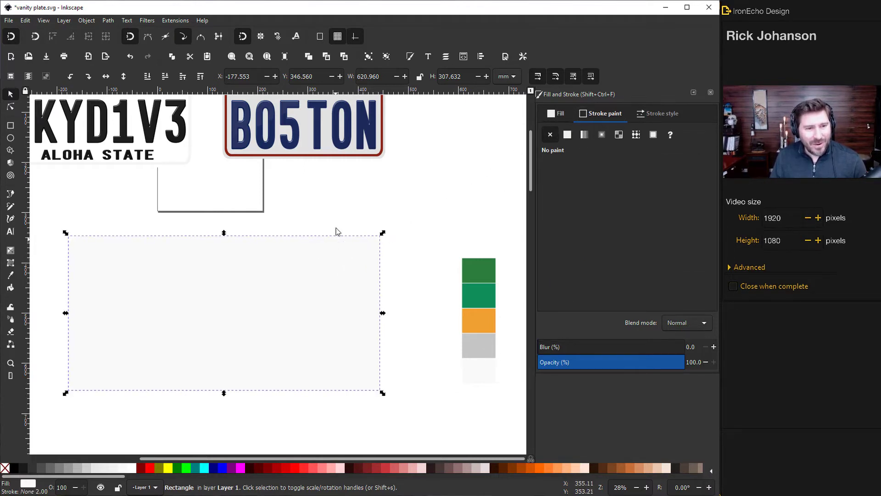
click(320, 284)
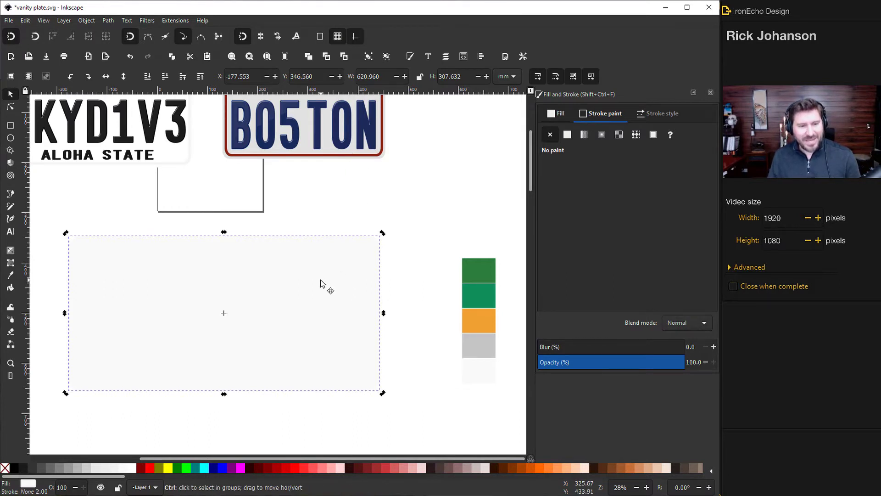
drag(325, 288, 327, 318)
scroll(322, 276, down, 4)
scroll(321, 275, down, 2)
drag(321, 275, 347, 362)
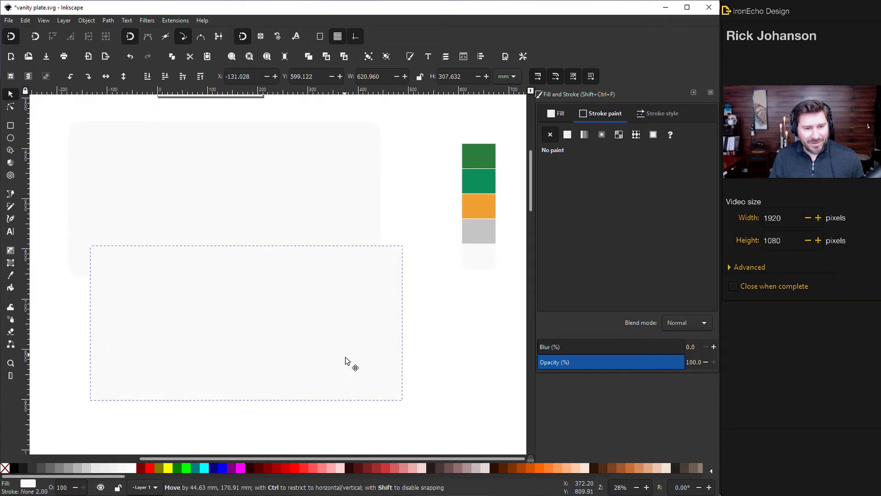
drag(337, 313, 356, 357)
Give the lower rectangle a light grey c5c5c5 outline.
click(576, 467)
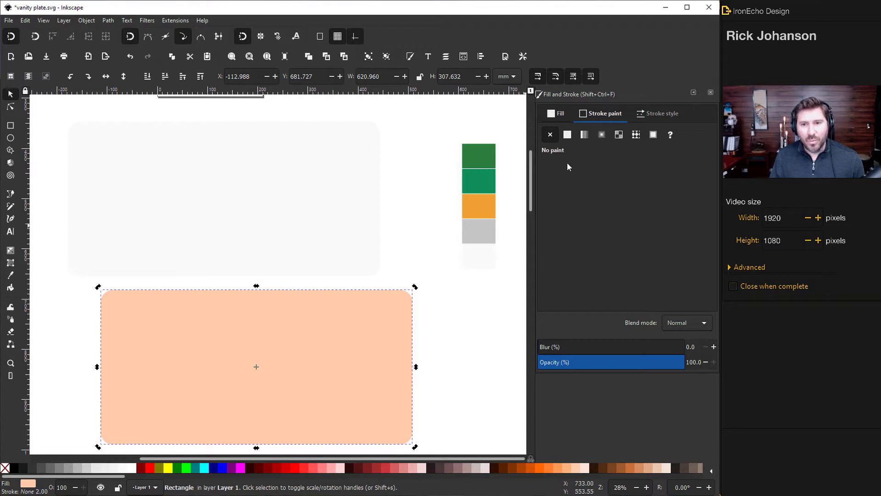
click(657, 113)
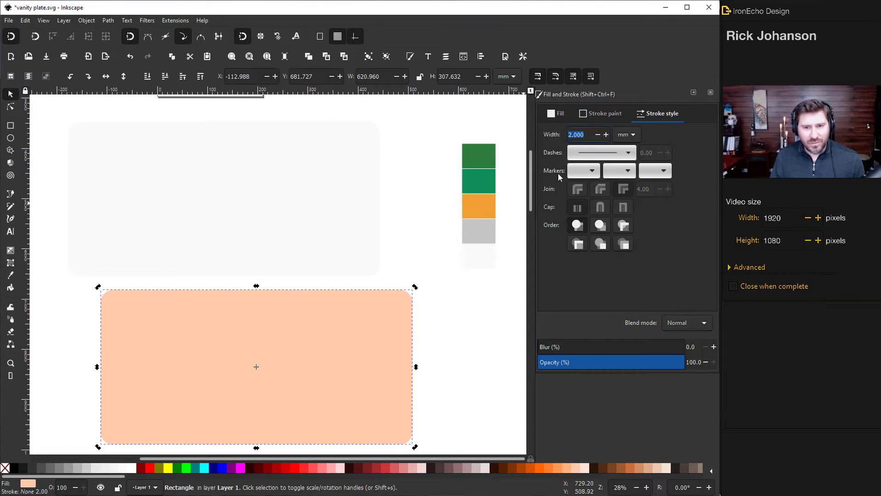
key(Return)
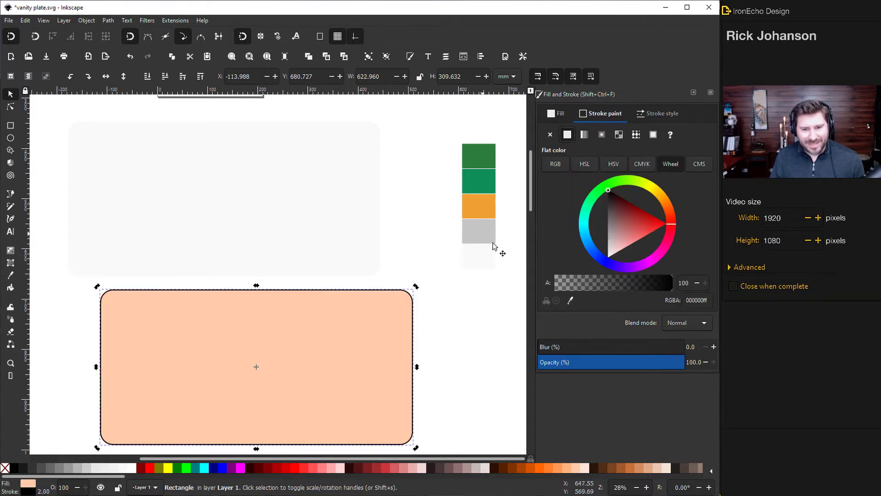
key(d)
shift+click(486, 230)
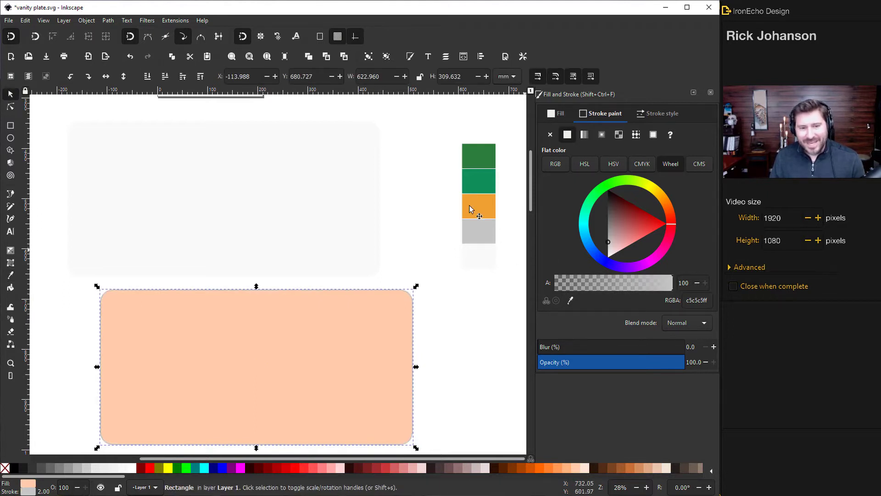
Set the grey outline width to 8.5 and remove the rectangle's fill.
click(658, 114)
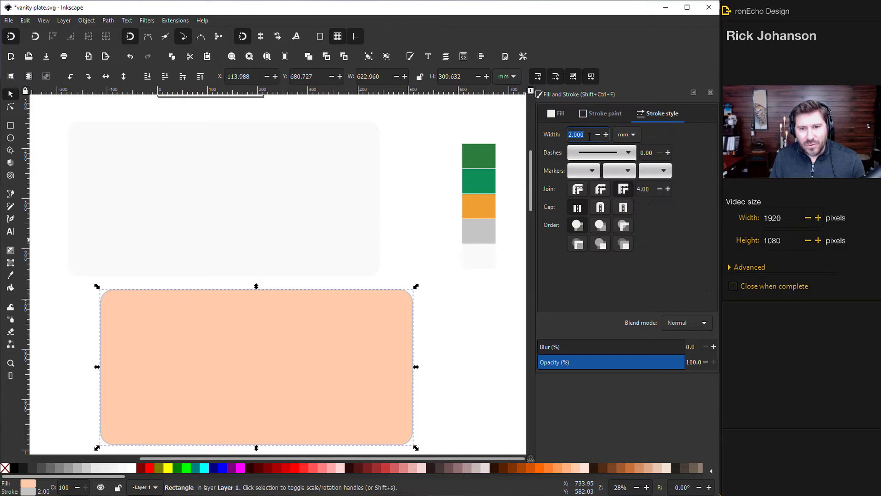
text(8.5)
key(Return)
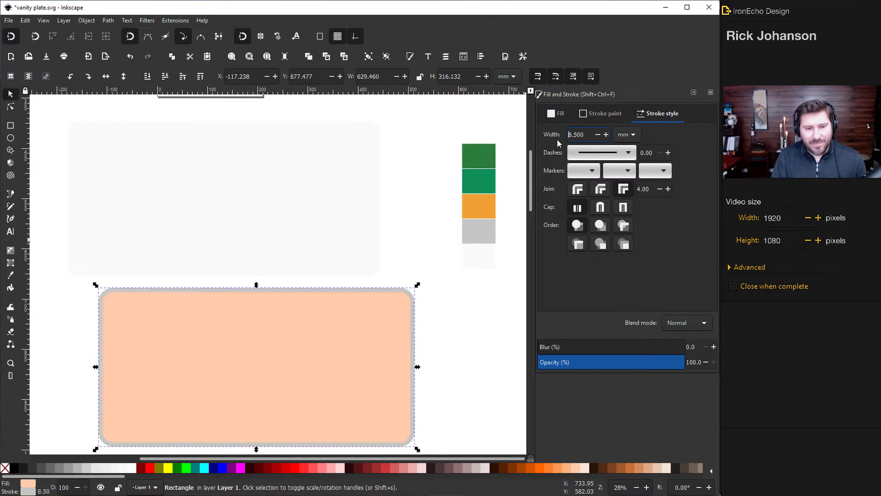
key(shift+s)
click(555, 114)
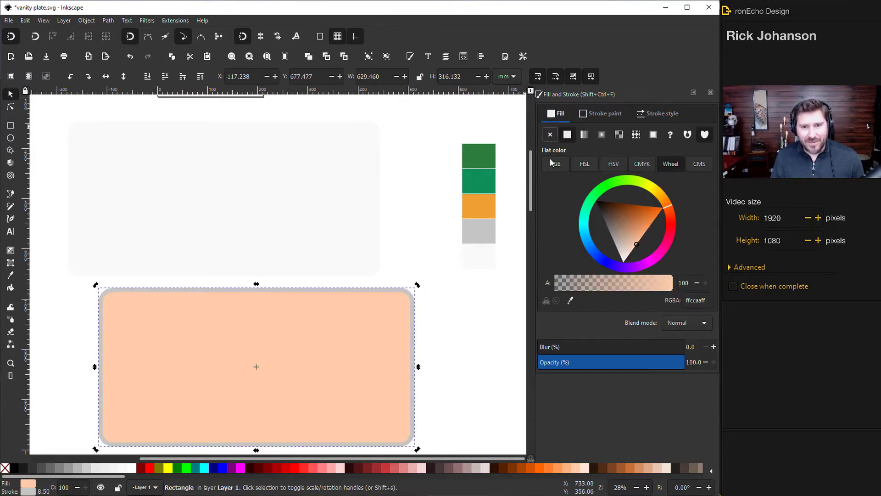
click(550, 135)
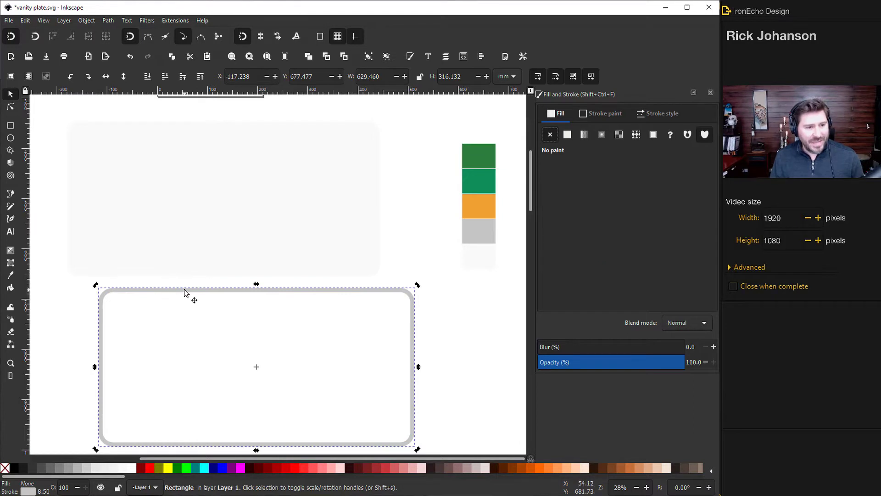
With snapping off, lay the grey border over the plate, resized to about 601 by 293.
drag(185, 291, 196, 258)
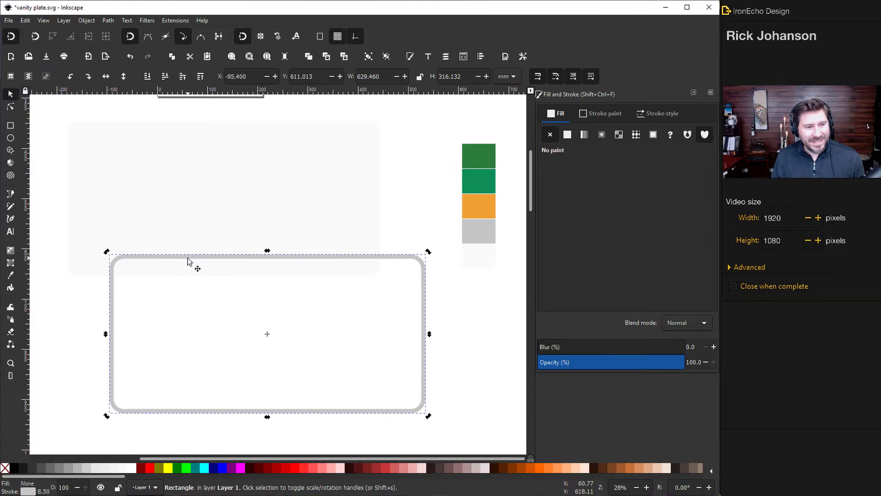
drag(191, 260, 143, 121)
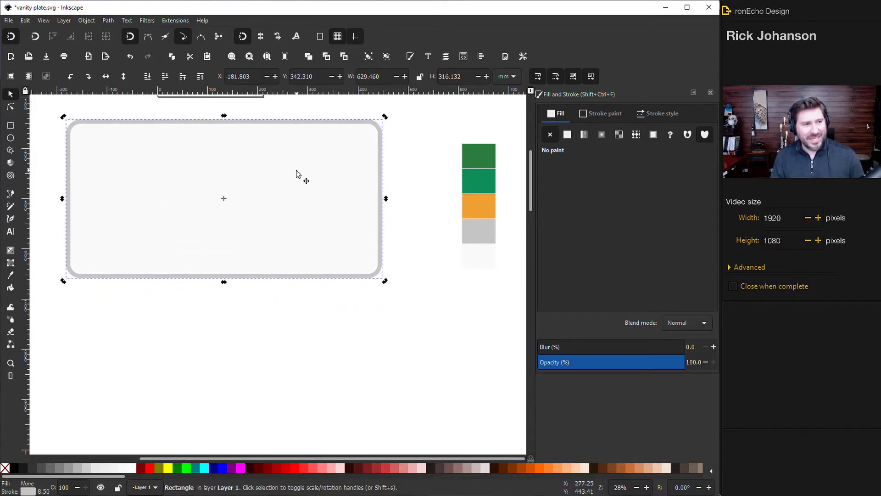
drag(258, 127, 283, 193)
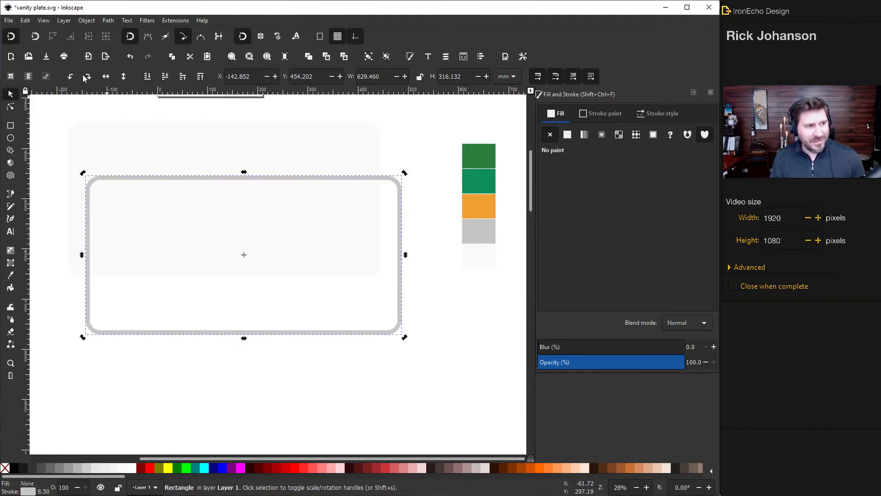
click(12, 37)
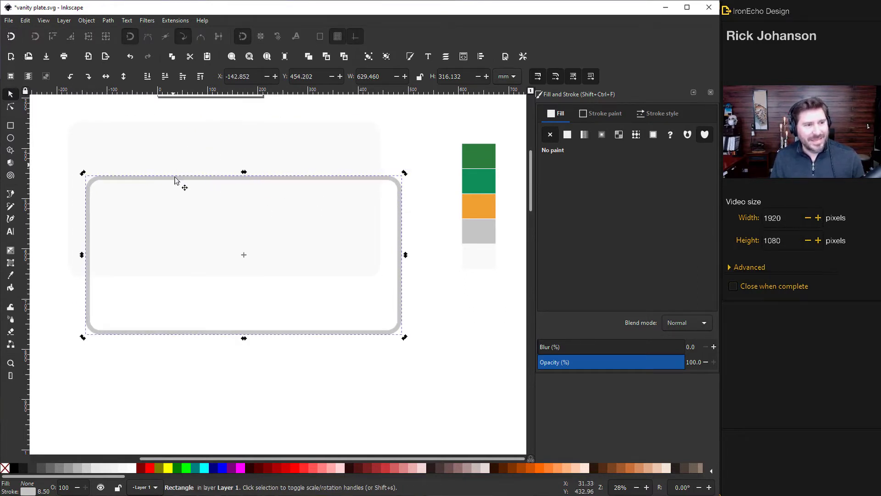
drag(174, 181, 167, 138)
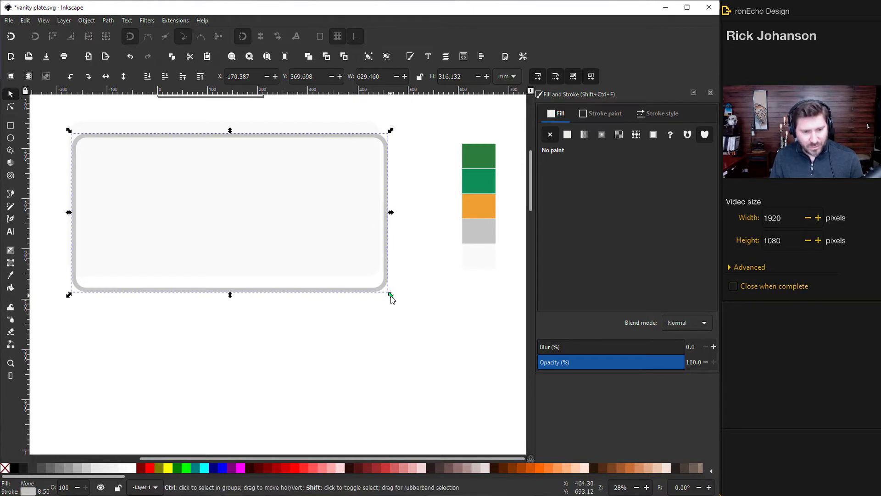
drag(390, 295, 386, 290)
drag(302, 143, 294, 126)
drag(372, 198, 378, 199)
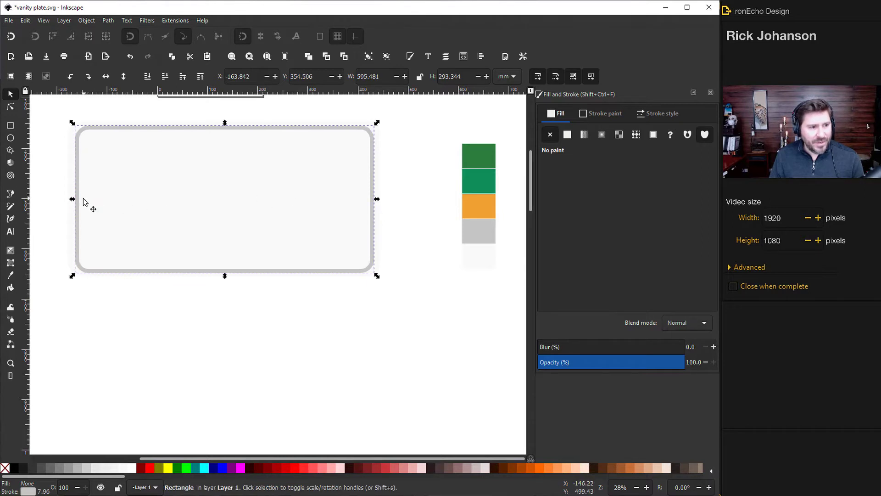
drag(73, 199, 69, 200)
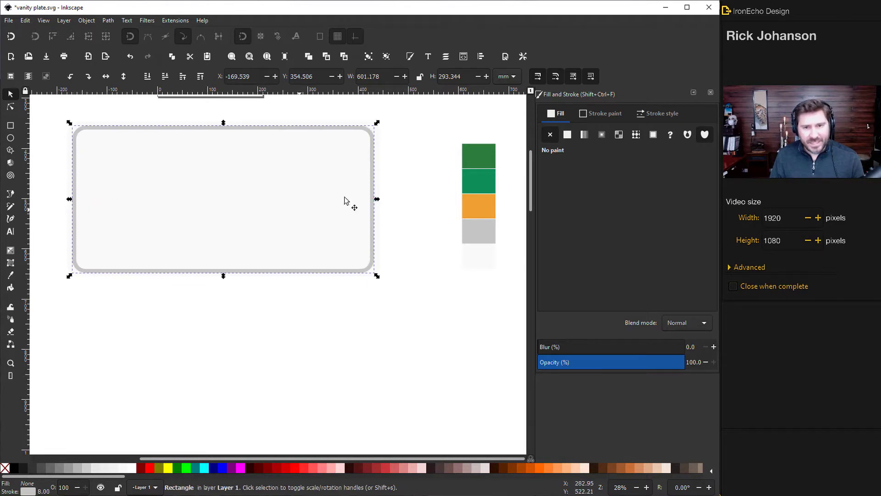
Align the grey border and near-white plate on both vertical and horizontal centres.
click(481, 57)
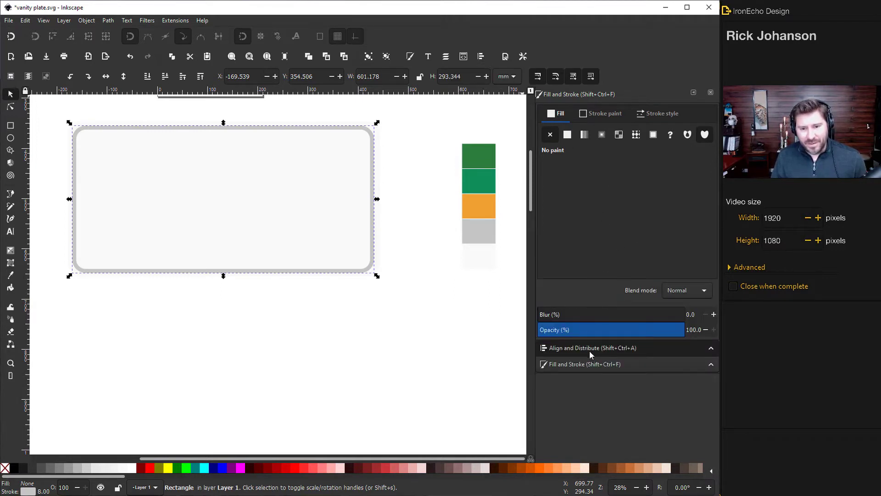
click(609, 352)
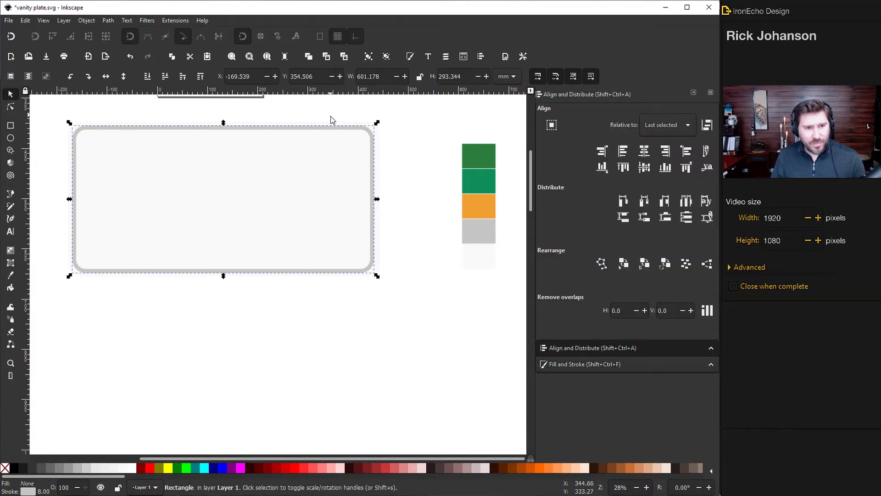
shift+click(379, 150)
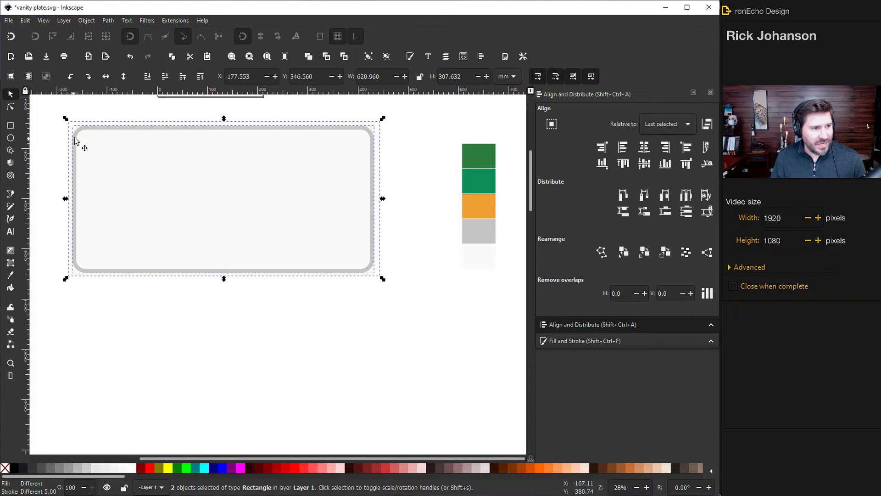
click(643, 149)
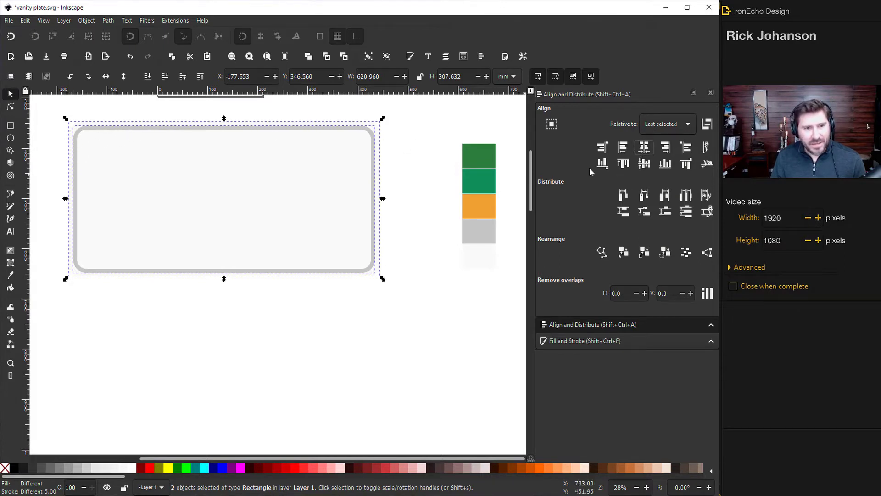
click(644, 165)
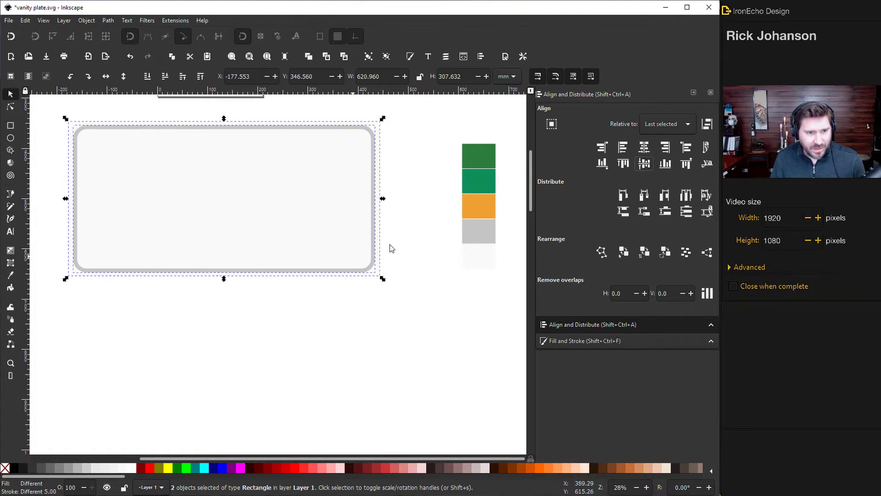
scroll(356, 295, up, 2)
scroll(346, 298, down, 1)
click(349, 289)
scroll(350, 288, up, 3)
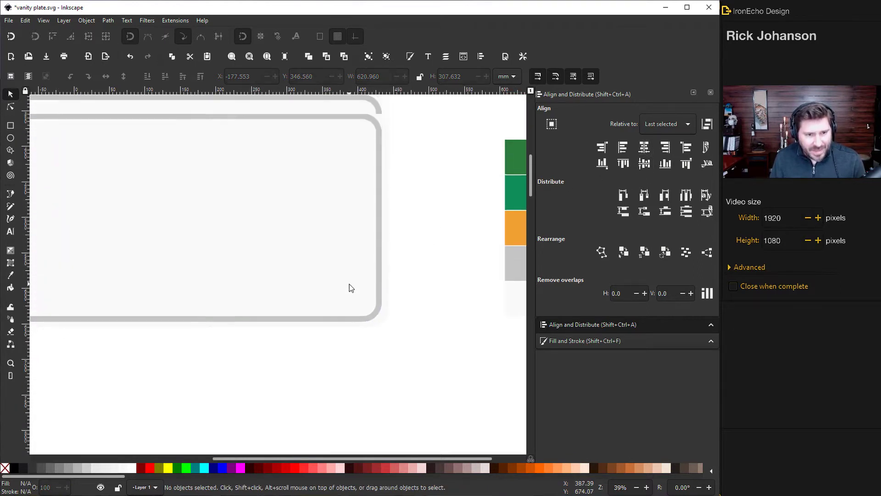
scroll(350, 289, up, 1)
scroll(350, 289, down, 1)
scroll(257, 243, left, 1)
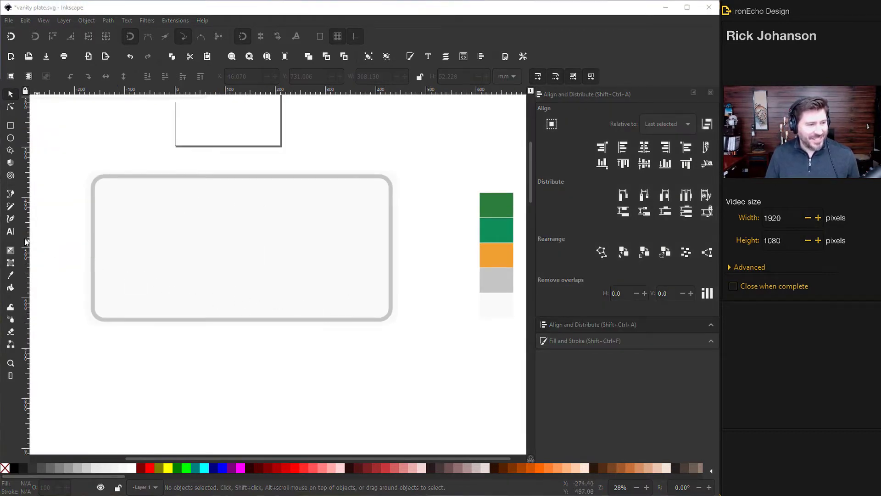
Type the text FLORIDA below the plate.
click(10, 232)
click(146, 394)
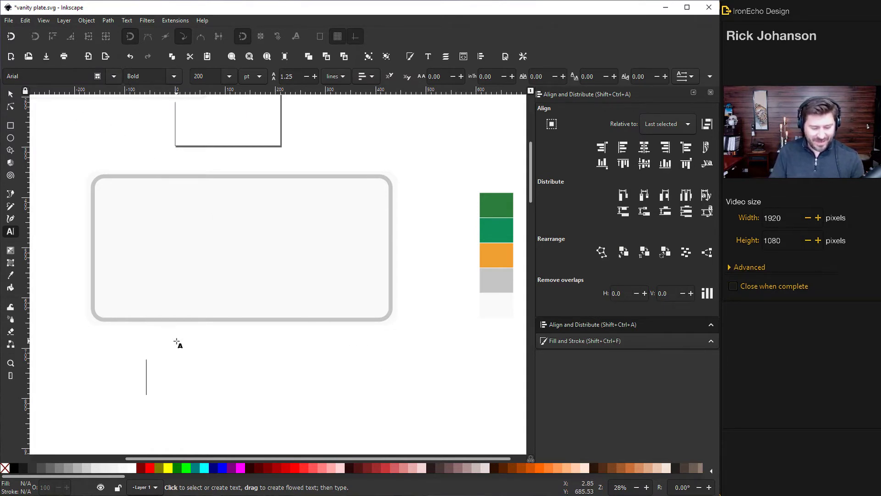
text(FLIO)
key(BackSpace)
key(BackSpace)
text(ORIDA)
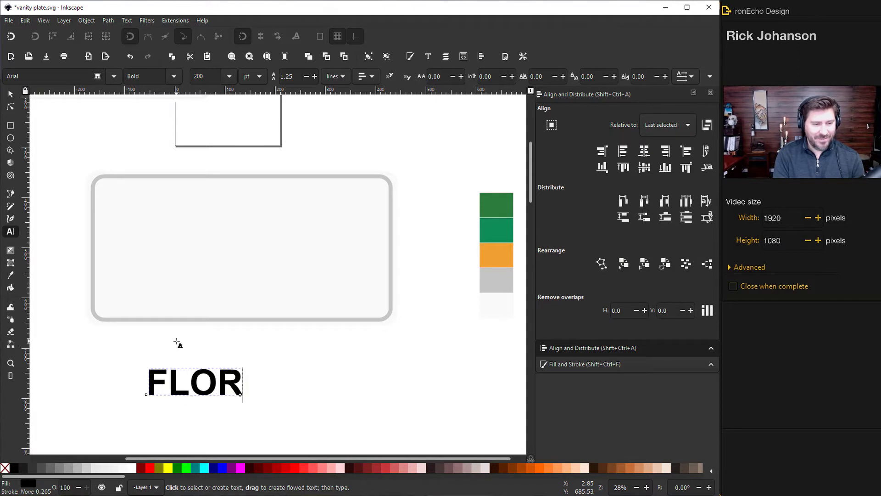
Fill FLORIDA with the teal-green 0e8e59 swatch colour and set letter spacing to 50.
click(564, 366)
click(571, 268)
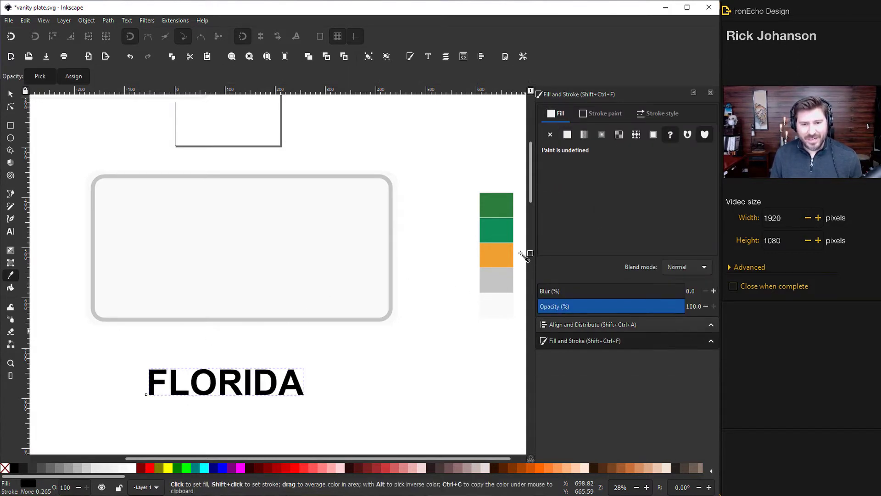
click(496, 236)
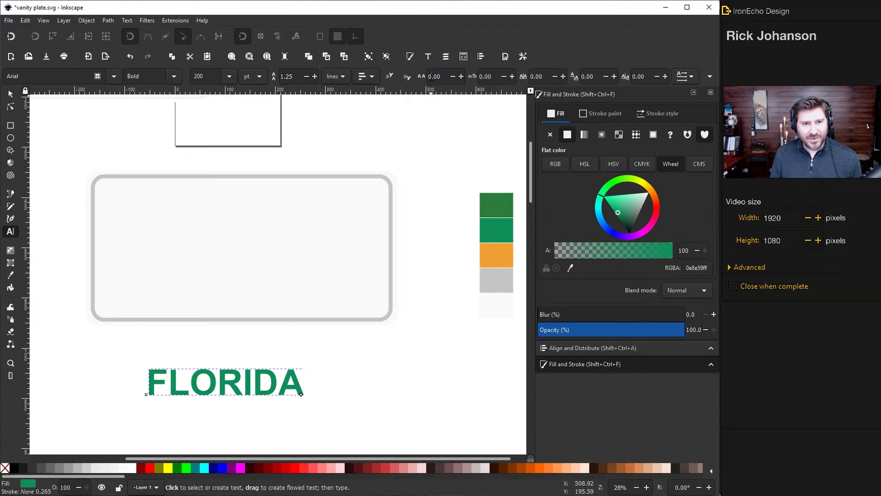
text(5)
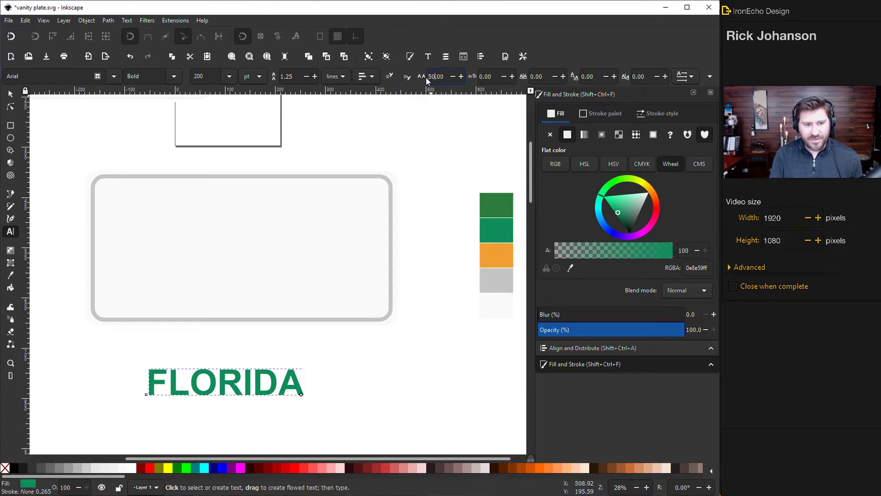
text(0)
key(Return)
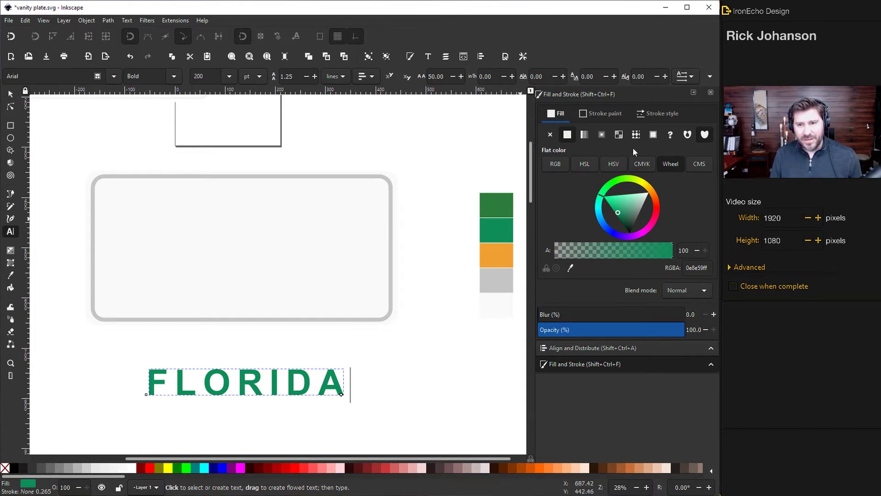
Give FLORIDA a solid matching green outline 2 mm wide.
click(663, 116)
click(596, 115)
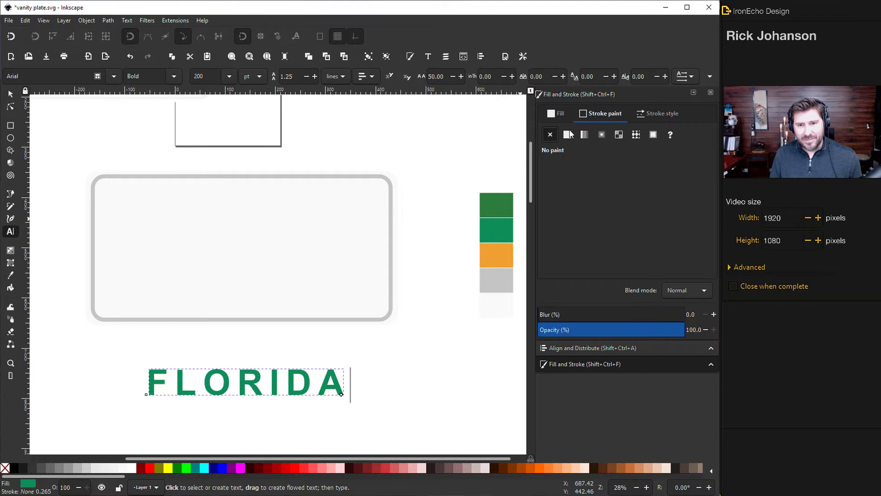
click(568, 134)
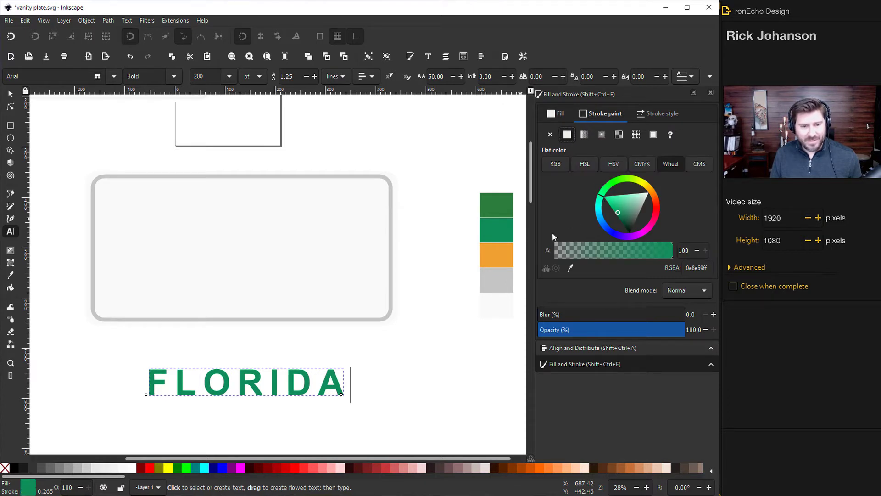
click(654, 117)
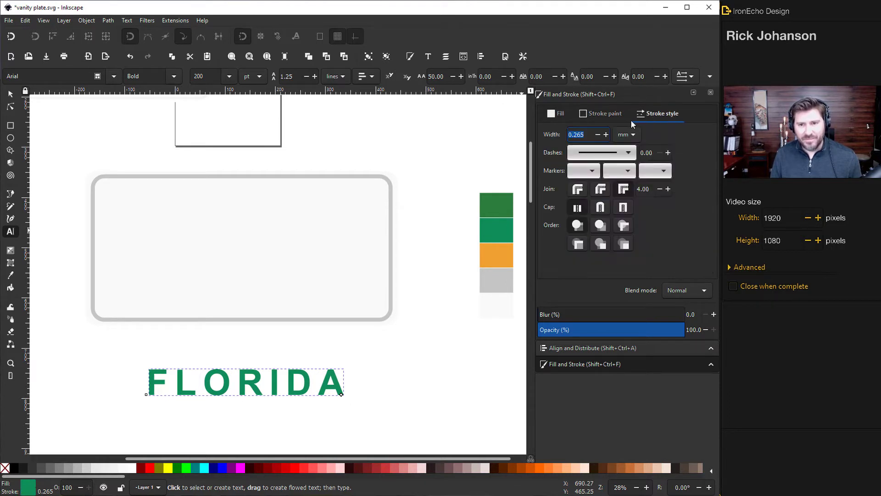
drag(595, 135, 581, 134)
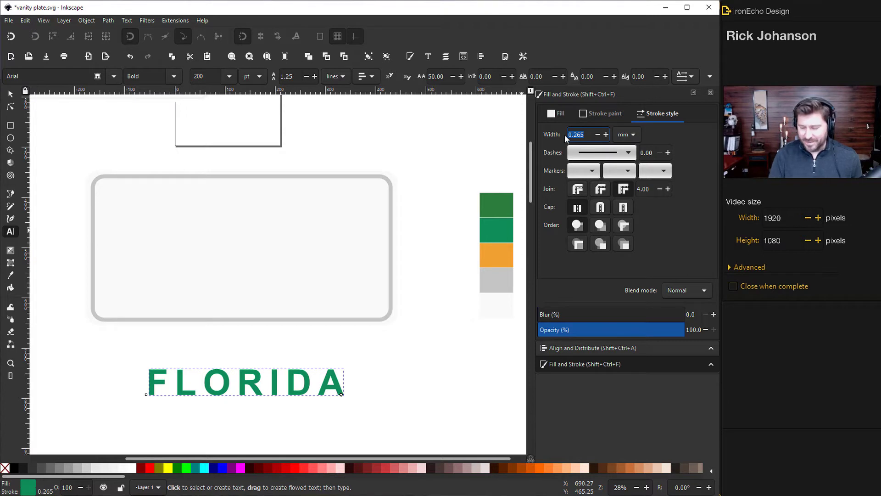
key(Return)
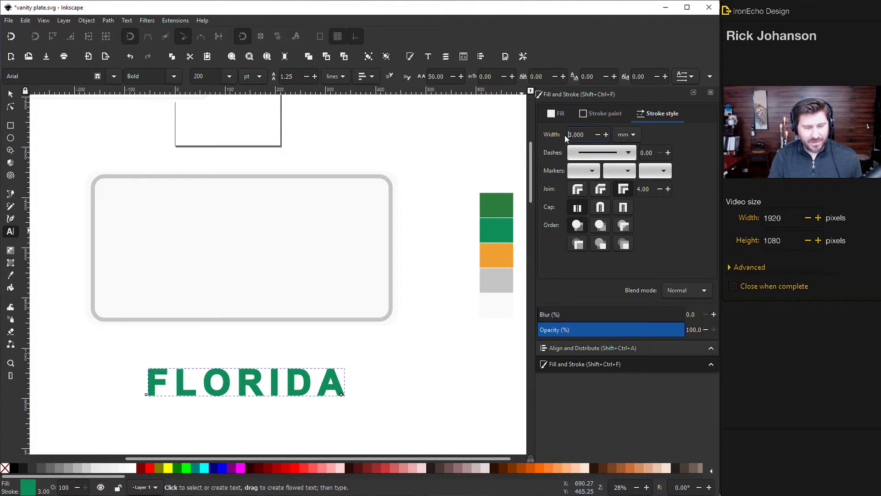
drag(587, 135, 560, 134)
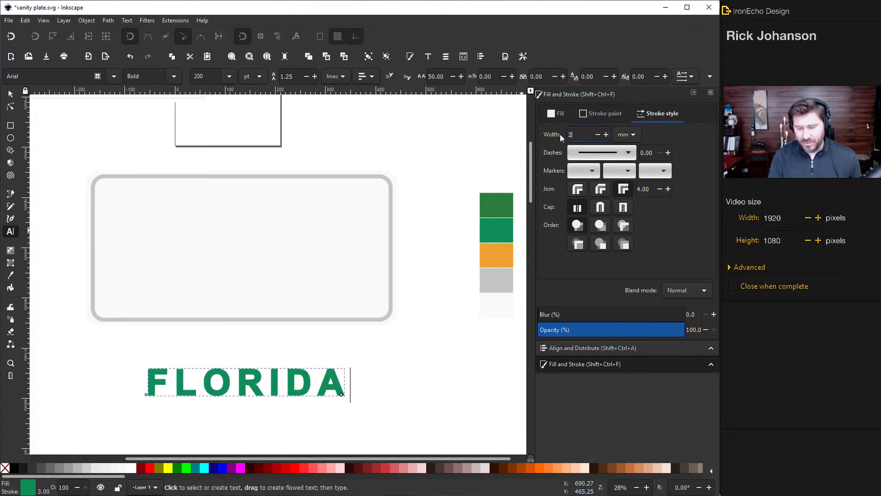
key(Return)
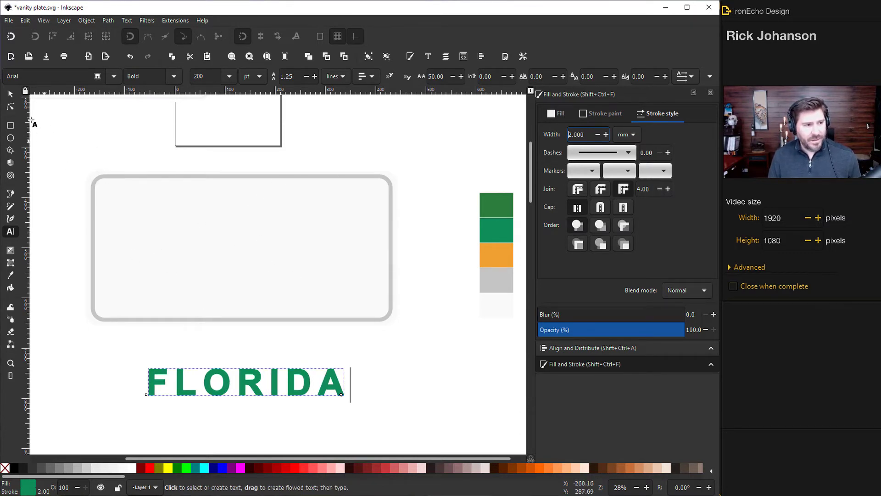
Duplicate FLORIDA and retype the lower copy as SUNSHINE STATE.
click(10, 95)
click(184, 381)
drag(184, 381, 179, 409)
click(185, 358)
key(ctrl+d)
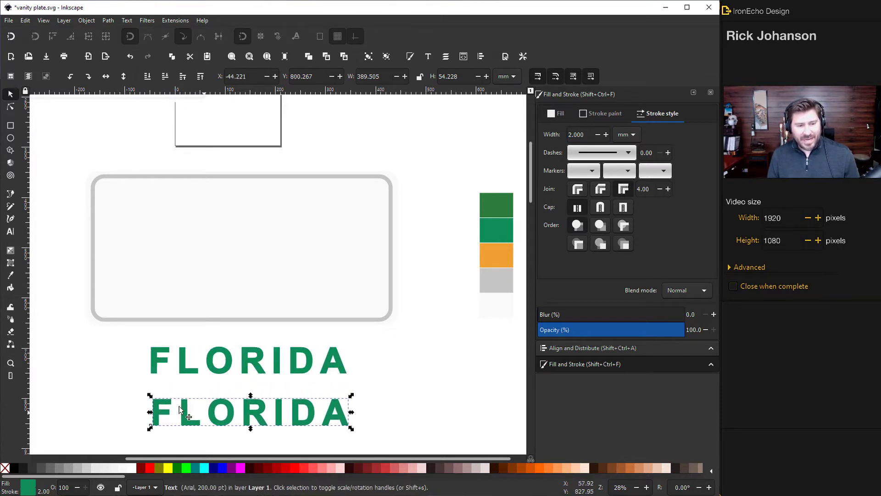
double_click(222, 404)
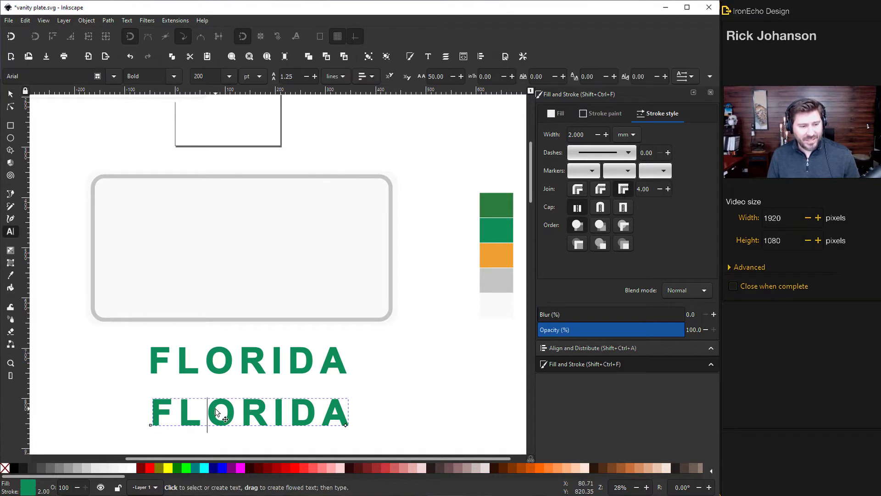
key(ctrl+a)
text(SUN)
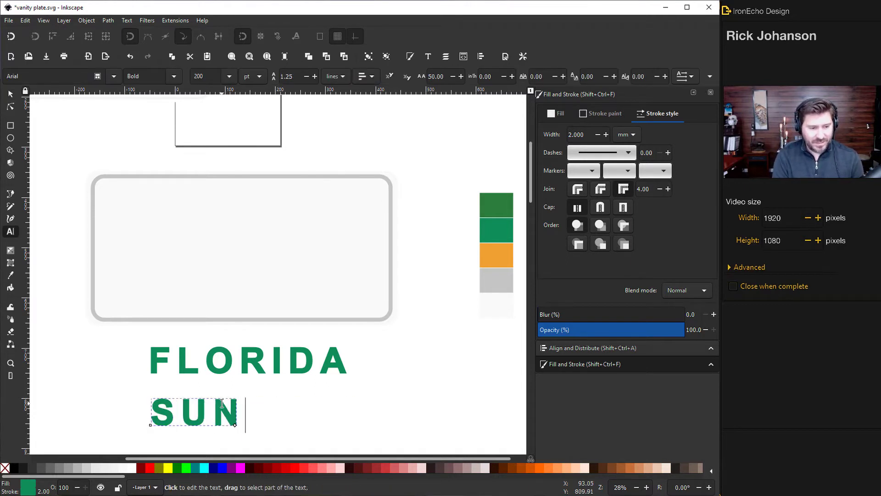
text(SHINE STATE)
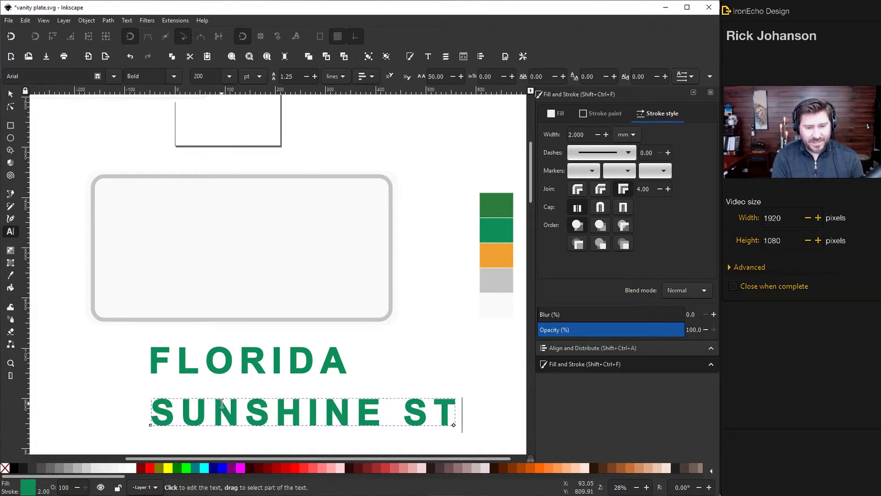
Move FLORIDA onto the plate and scale it down near the top edge.
click(10, 94)
drag(164, 358, 165, 183)
drag(333, 225, 325, 220)
drag(268, 207, 257, 199)
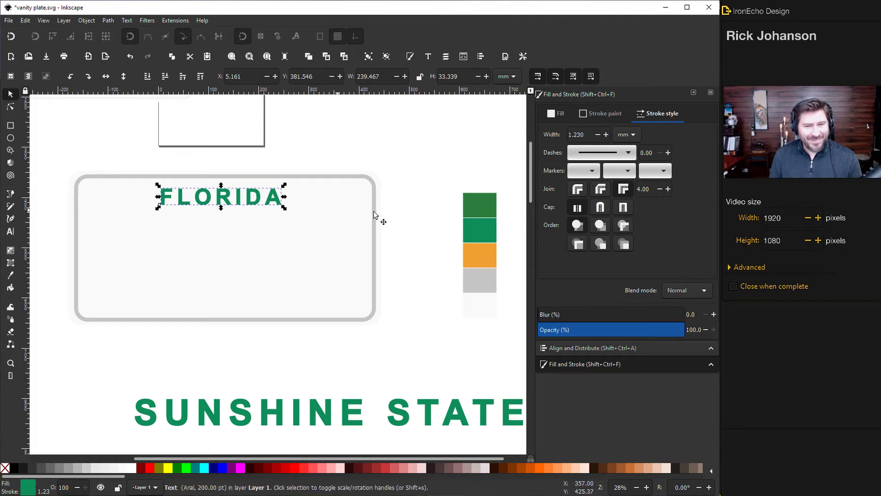
Centre FLORIDA horizontally on the plate.
click(612, 350)
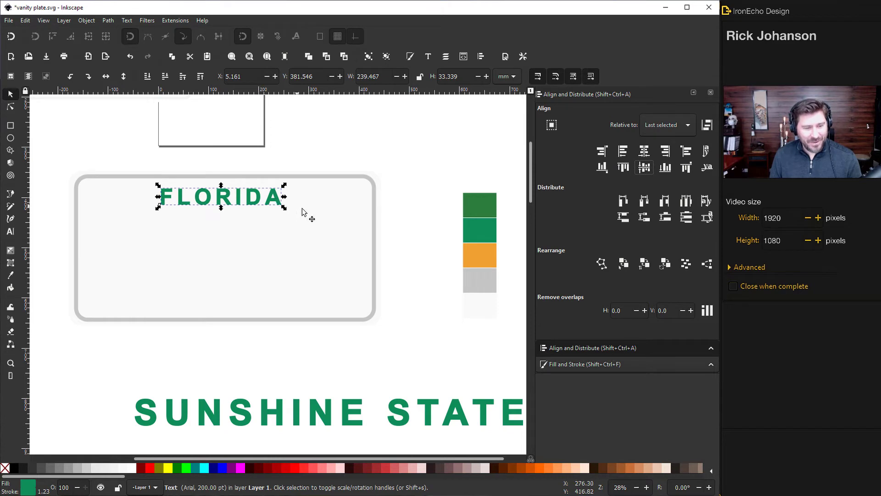
shift+click(347, 230)
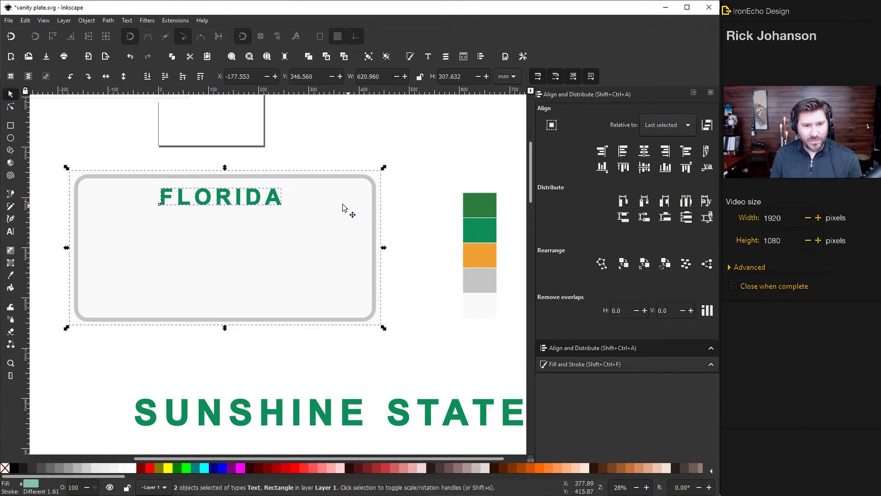
click(644, 152)
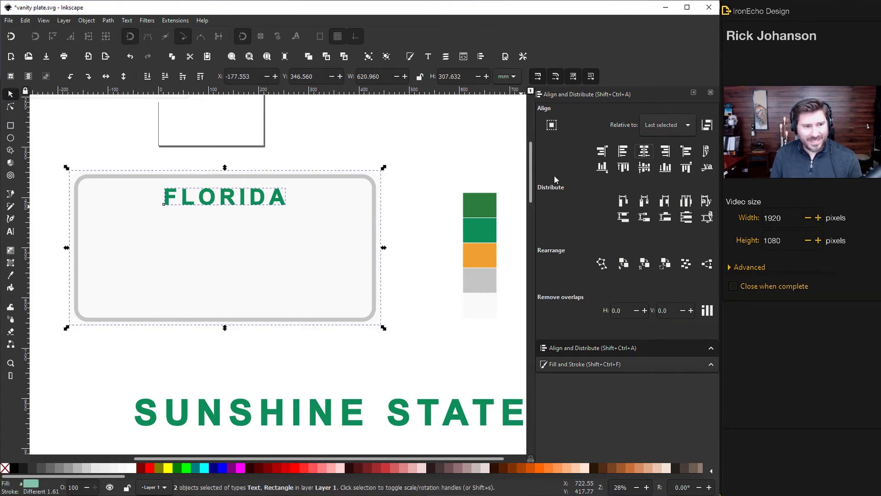
click(407, 274)
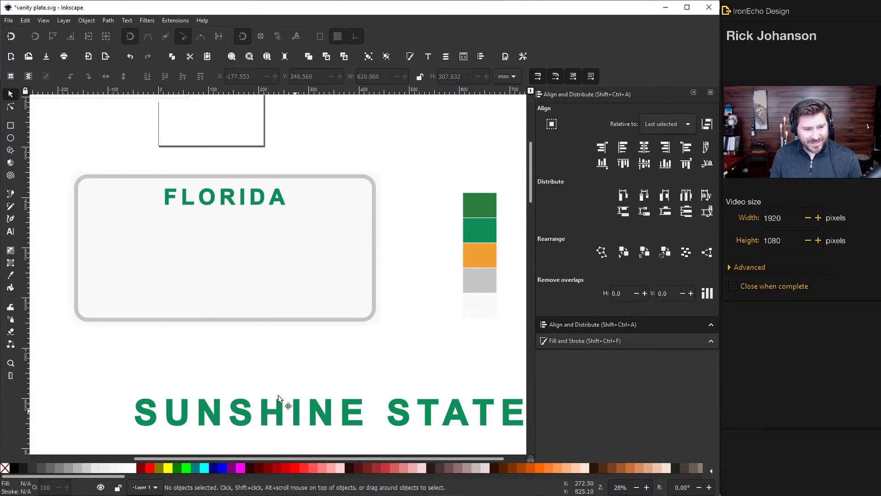
Shrink SUNSHINE STATE into the plate's bottom, centre it, and nudge FLORIDA up slightly.
drag(279, 394, 224, 280)
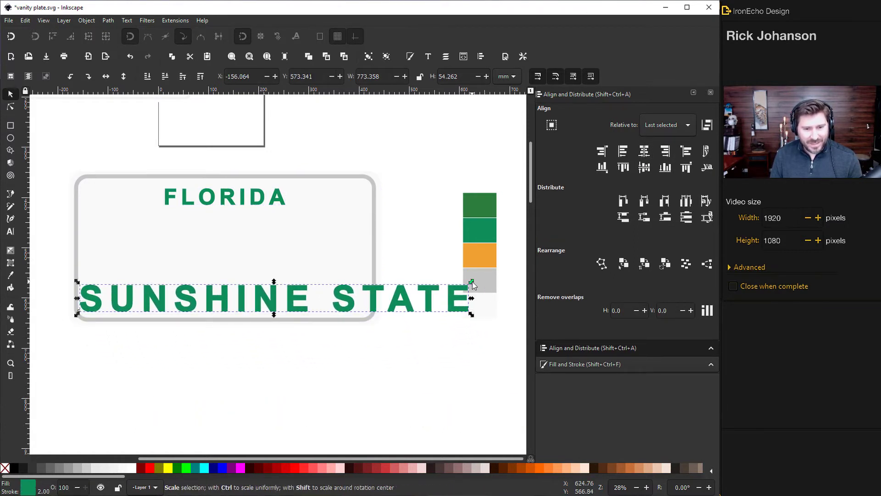
drag(473, 285, 294, 307)
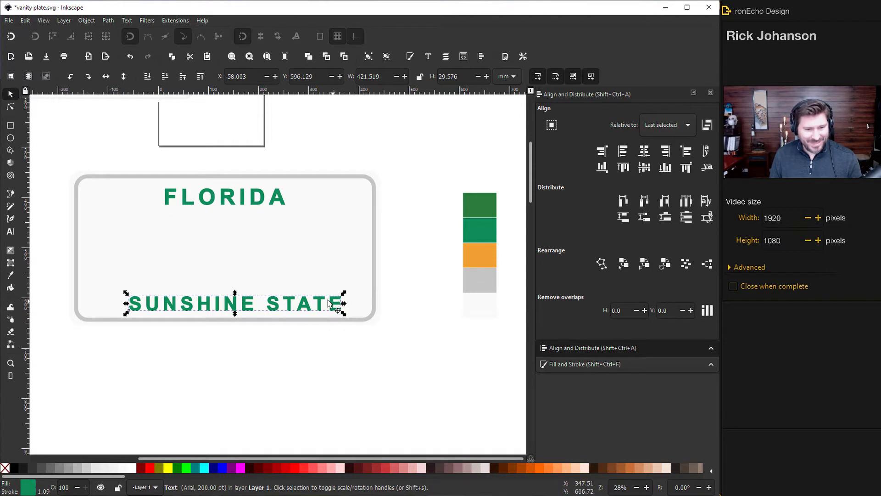
shift+click(346, 260)
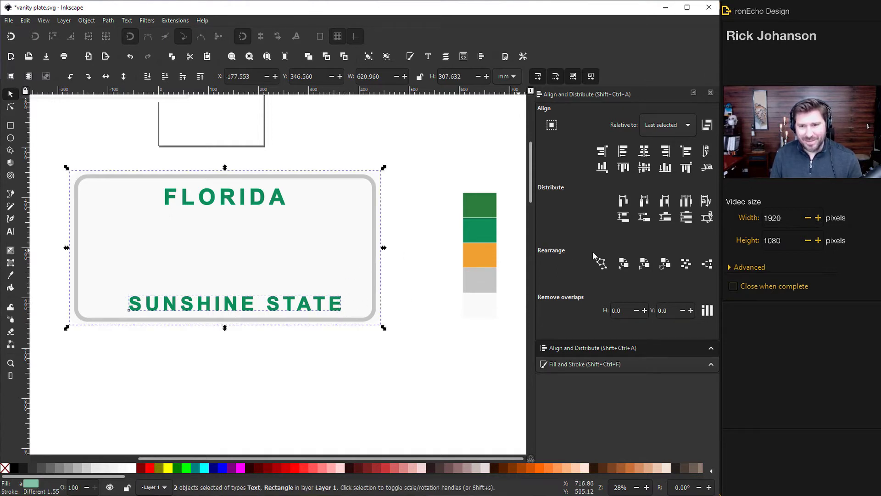
click(645, 152)
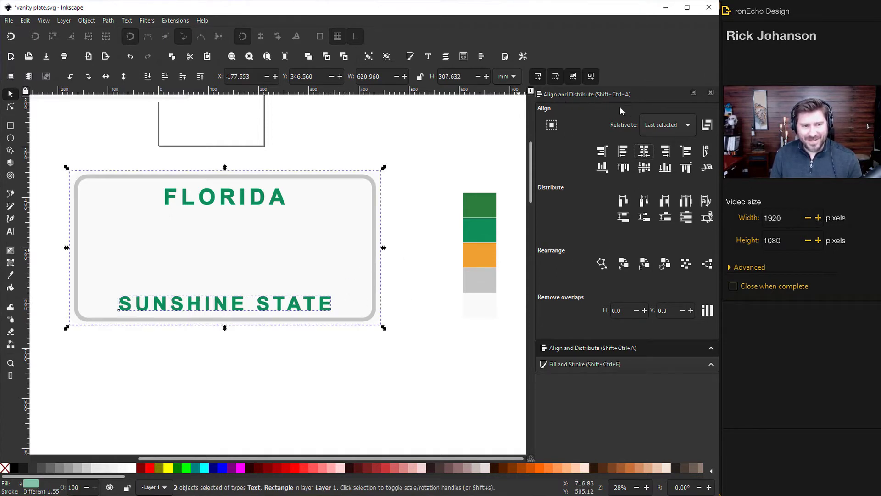
click(242, 198)
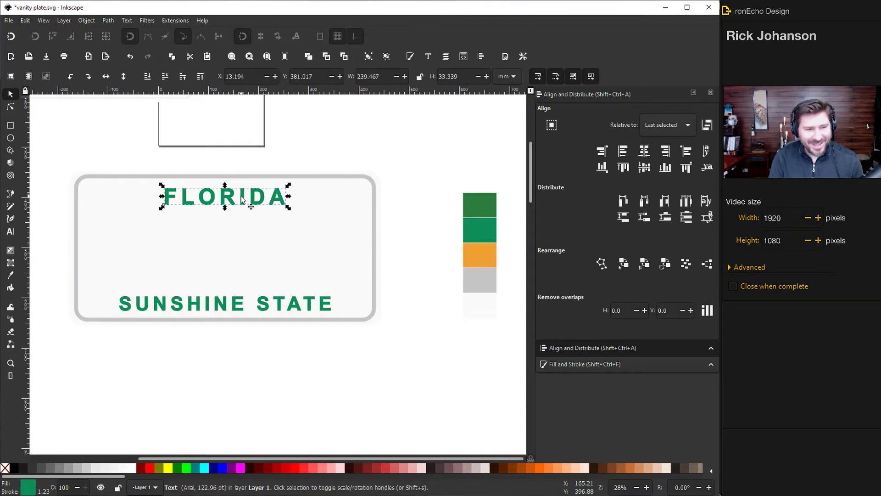
key(Up)
key(Up)
key(Up)
key(Up)
key(Up)
key(Up)
key(Up)
key(Up)
key(Up)
key(Up)
key(Up)
key(Up)
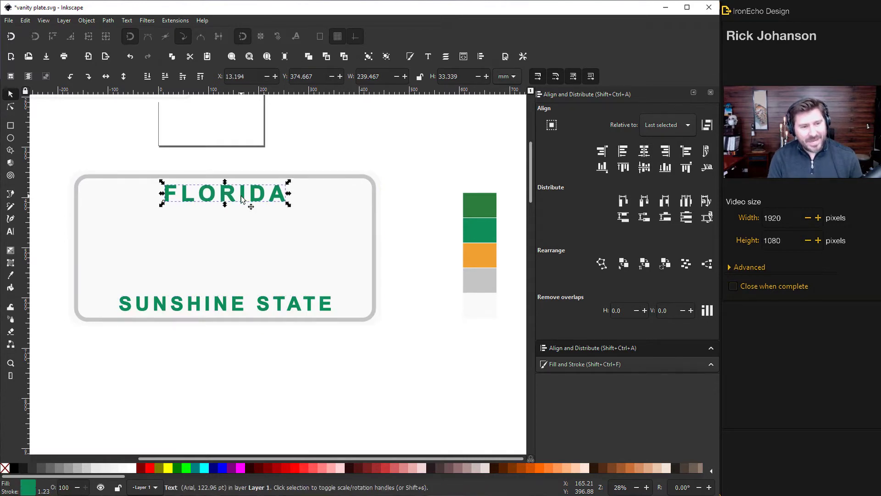
Scroll down to the large black BEBAS NEUE sample text below the plate.
scroll(365, 269, up, 20)
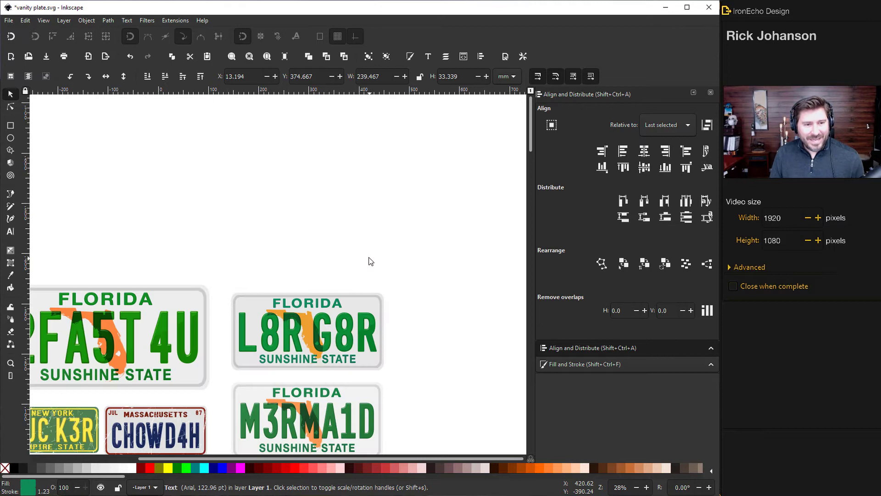
scroll(368, 259, down, 1)
scroll(280, 310, down, 5)
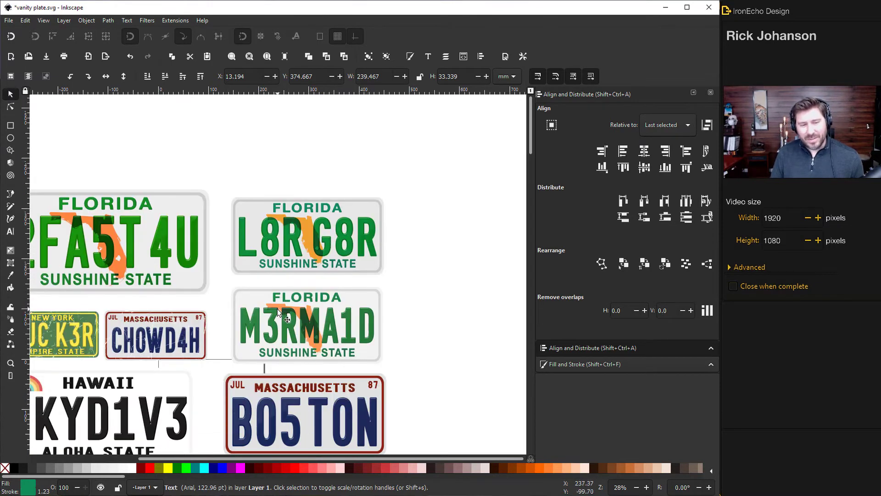
scroll(286, 312, down, 5)
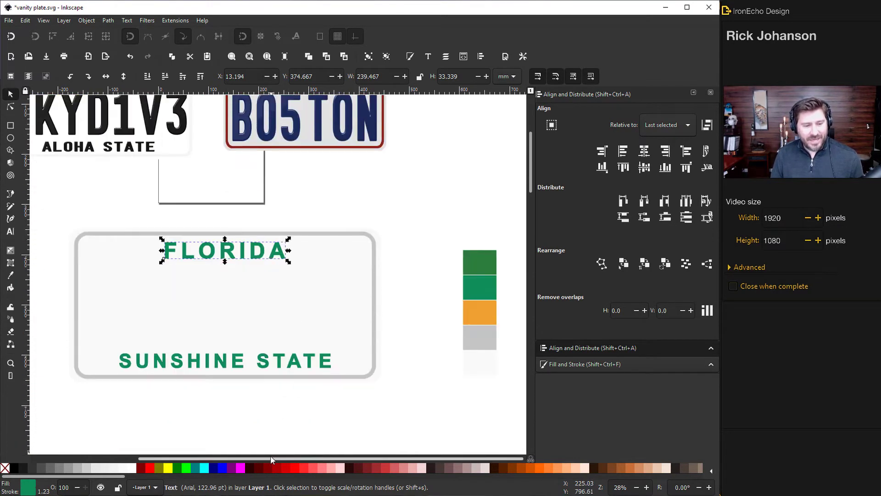
drag(271, 457, 230, 457)
click(440, 284)
scroll(439, 287, down, 3)
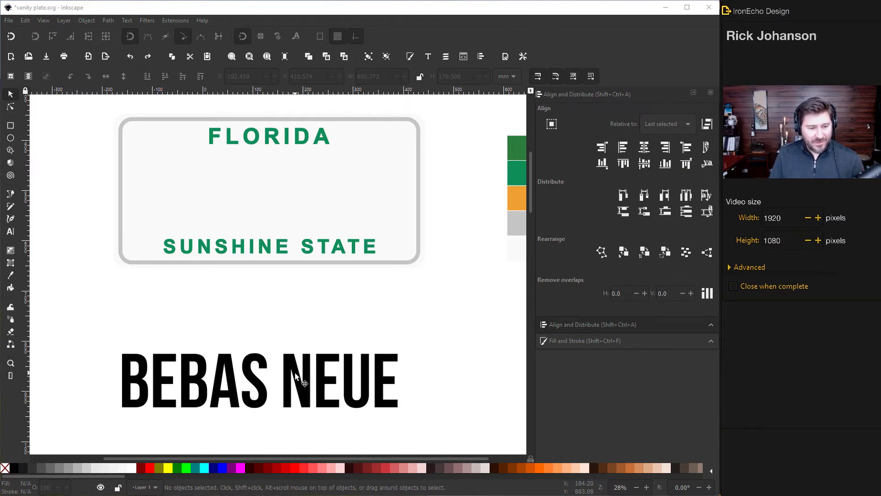
Replace the sample text so it reads 'L8R G8R'.
double_click(200, 376)
key(ctrl+a)
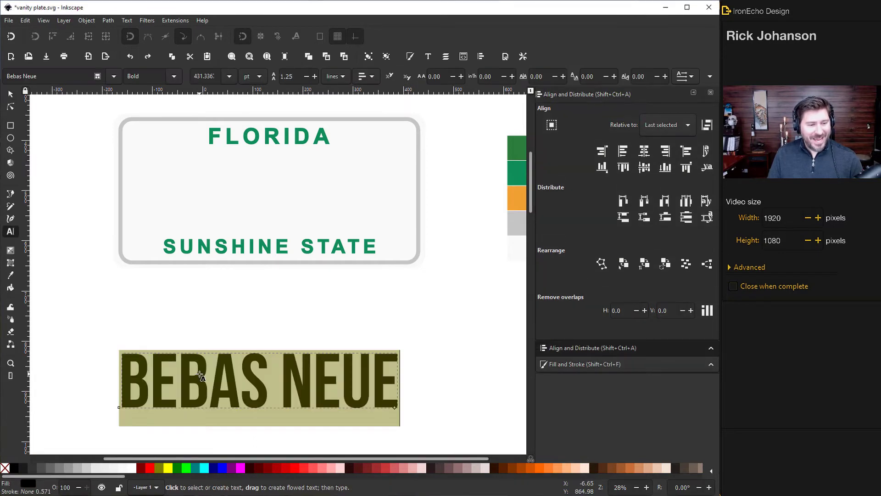
text(L*)
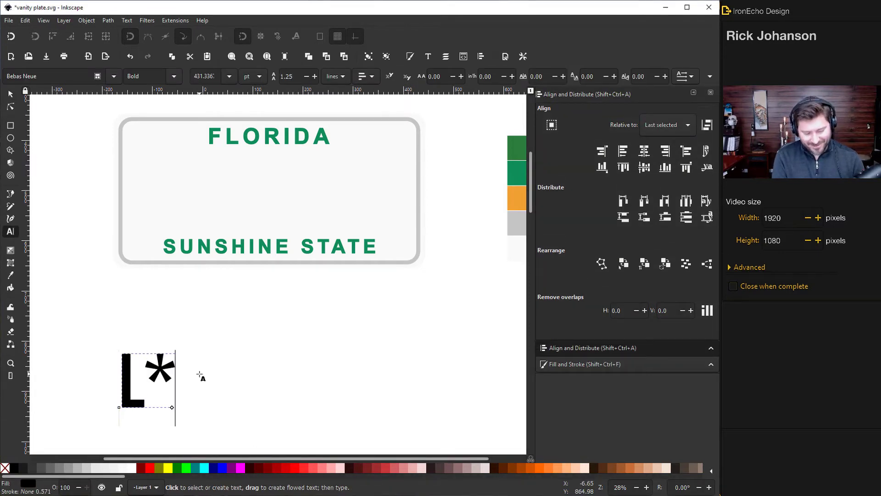
key(BackSpace)
text(8R G)
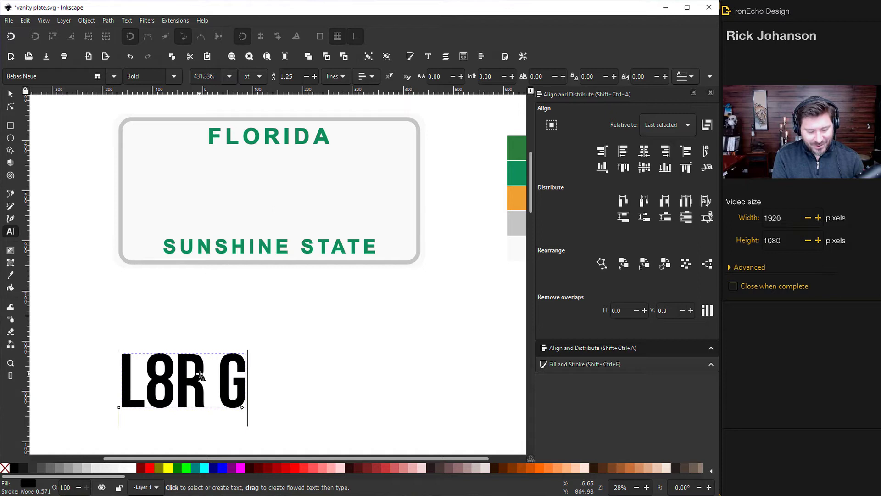
text(8R)
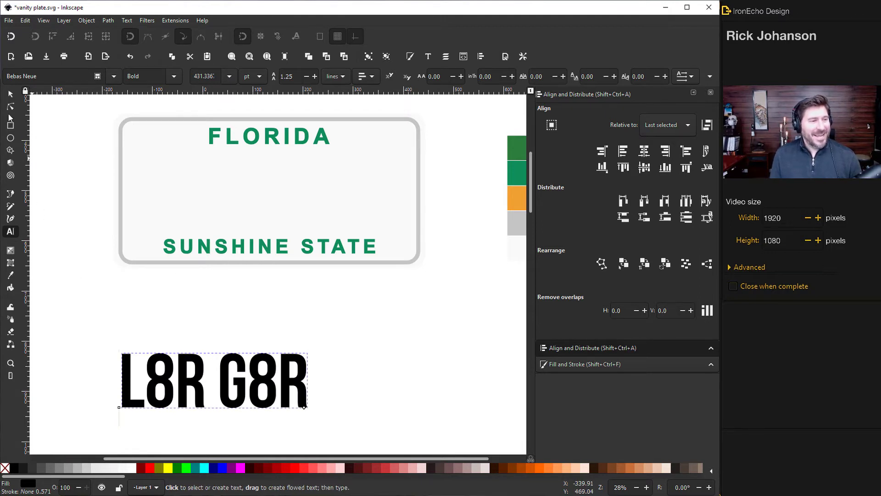
Move L8R G8R to the plate's centre and enlarge it to about 522 by 154.
click(10, 94)
drag(135, 396, 148, 205)
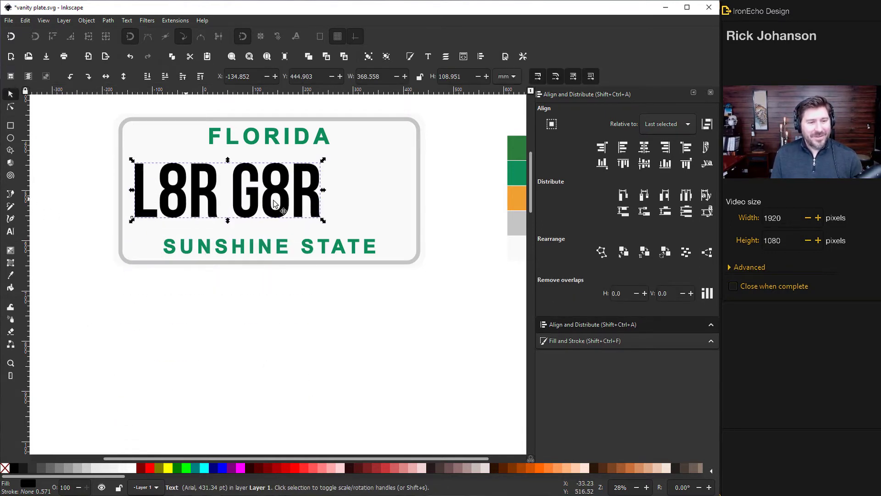
drag(324, 189, 394, 182)
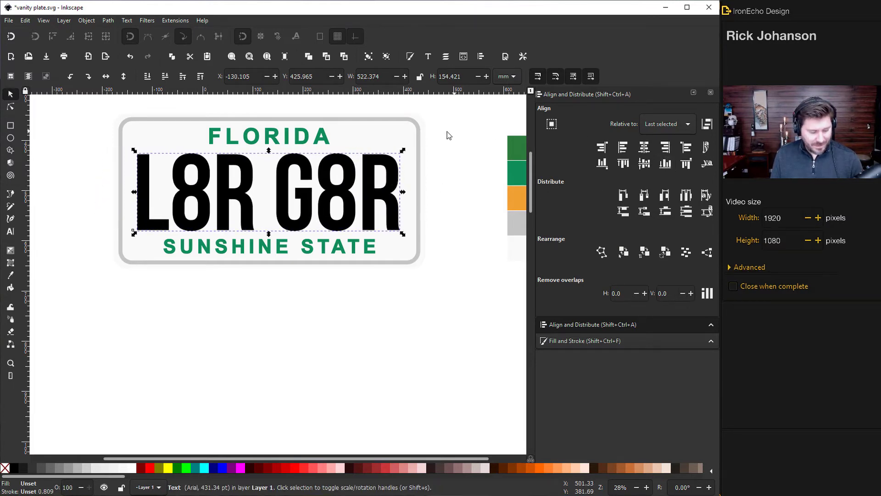
Centre the L8R G8R text horizontally on the plate, then reselect just the text.
shift+click(391, 141)
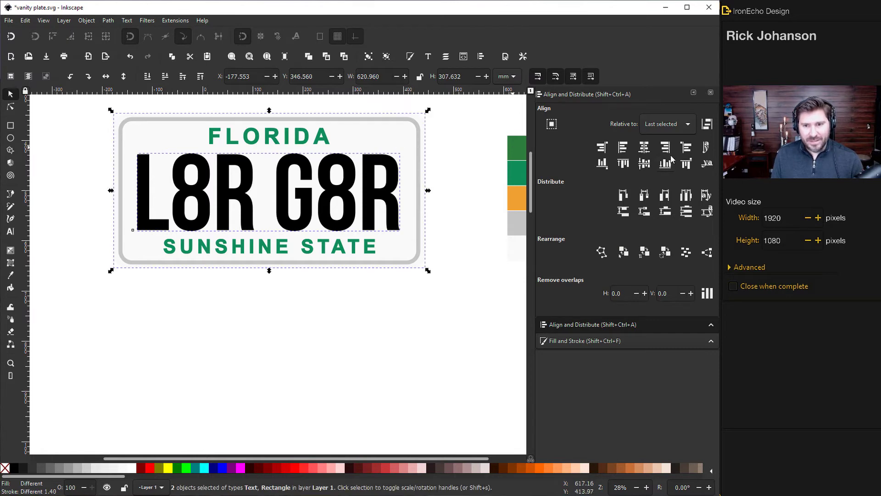
click(646, 149)
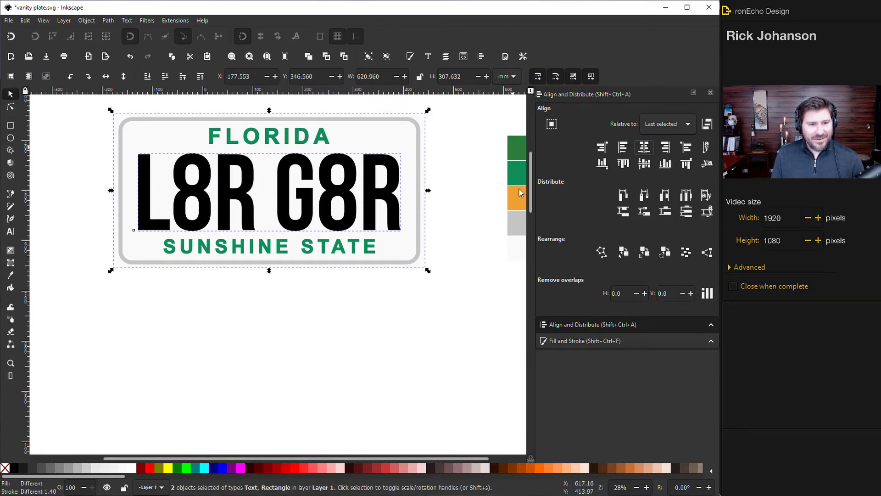
click(426, 229)
click(385, 201)
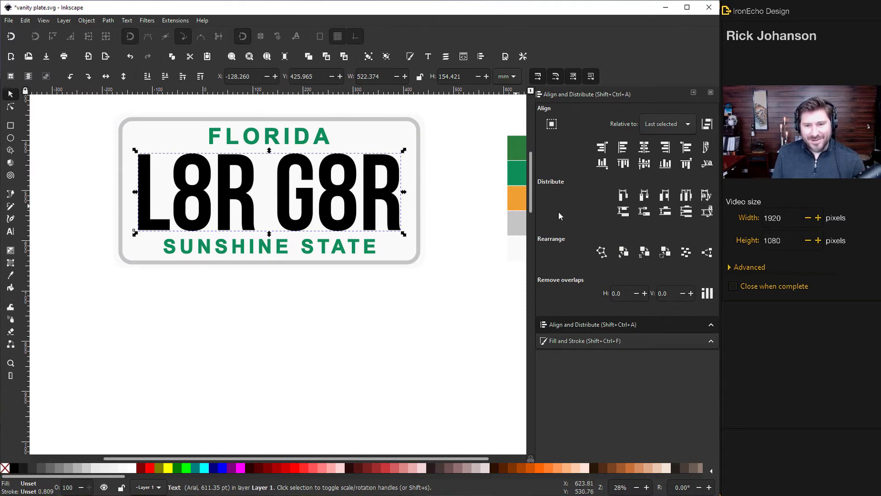
Fill the lettering with the dark green swatch colour 2b7d3c.
key(shift+ctrl+f)
click(567, 134)
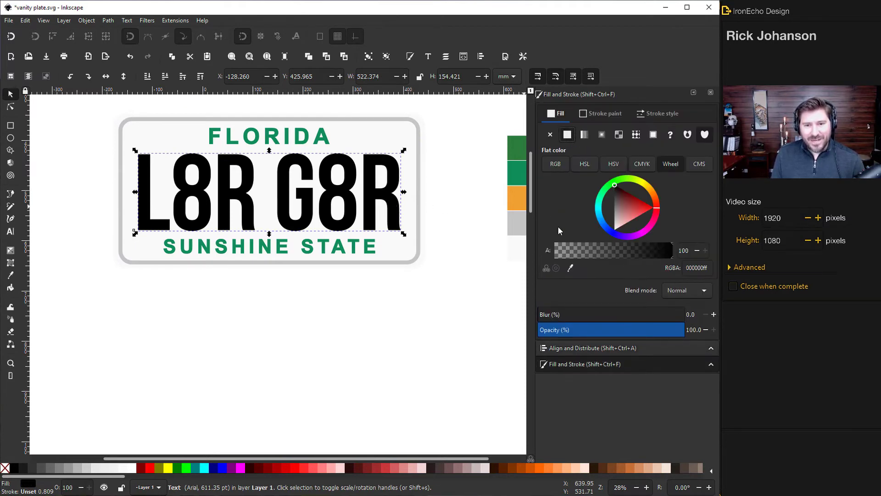
click(571, 267)
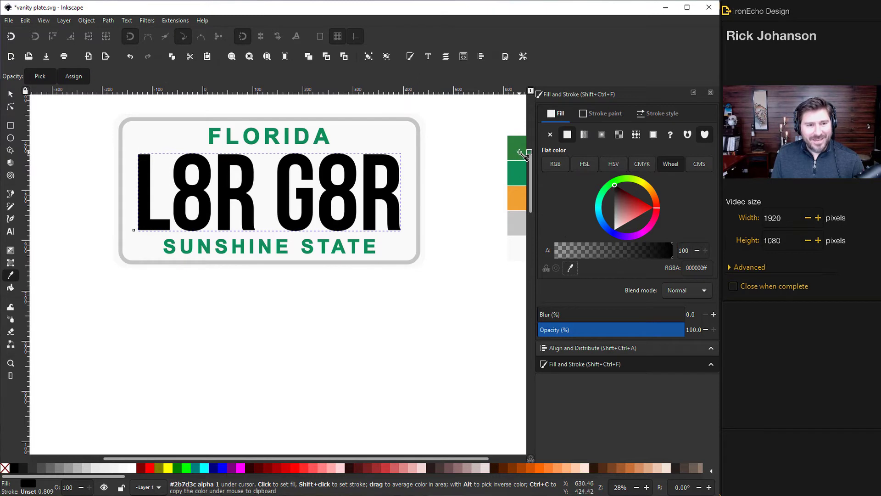
click(518, 148)
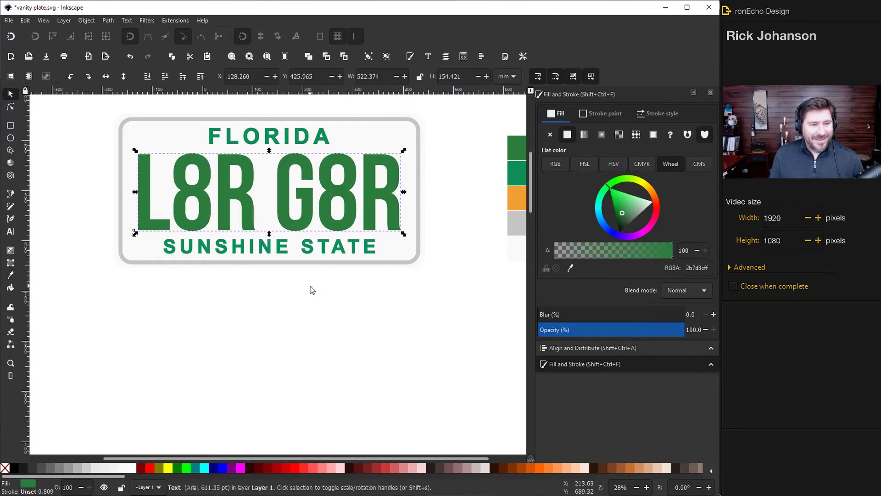
Apply the Bevels > Metal Casting filter to the L8R G8R lettering.
click(148, 22)
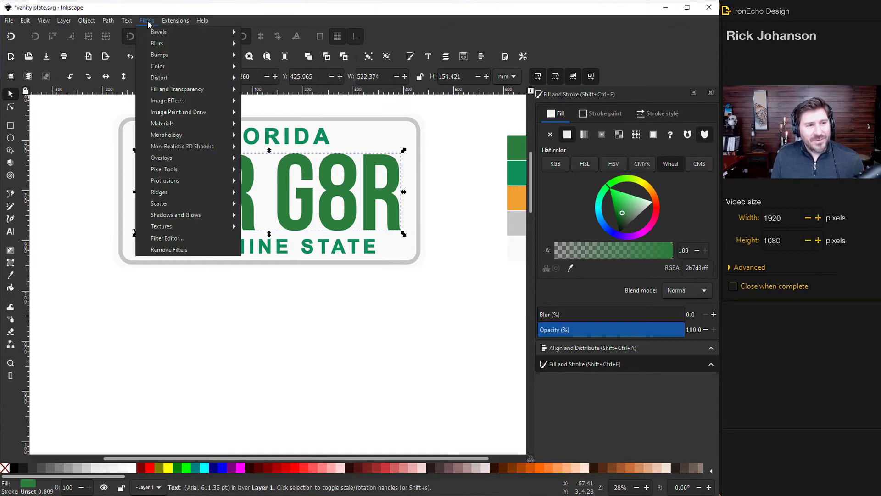
mouse_move(157, 36)
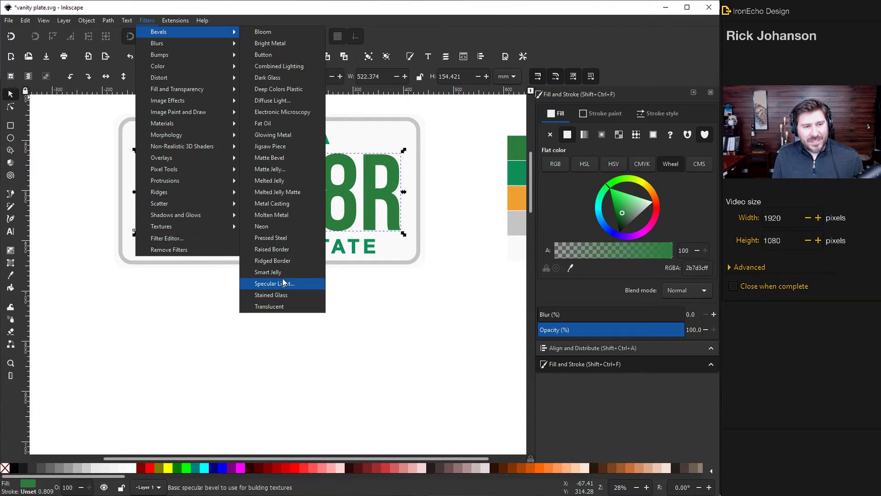
click(283, 205)
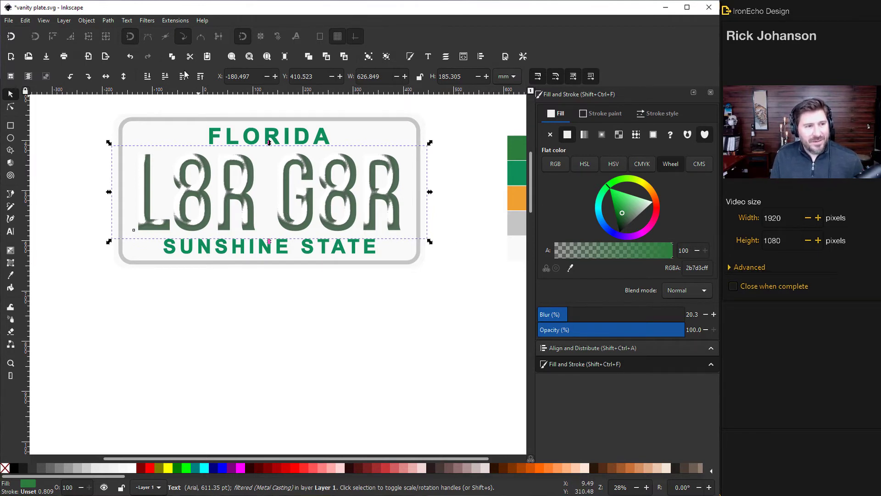
click(148, 21)
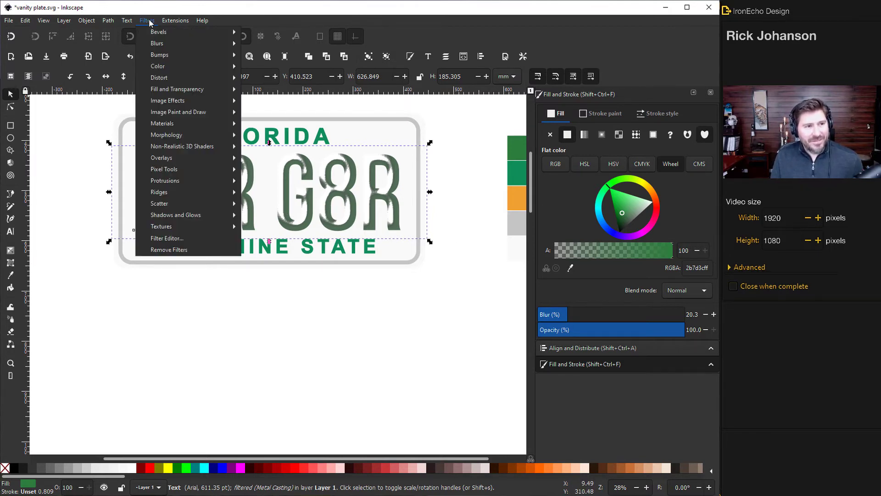
In the Filter Editor, set the Metal Casting Gaussian Blur standard deviation to 1.40.
click(181, 238)
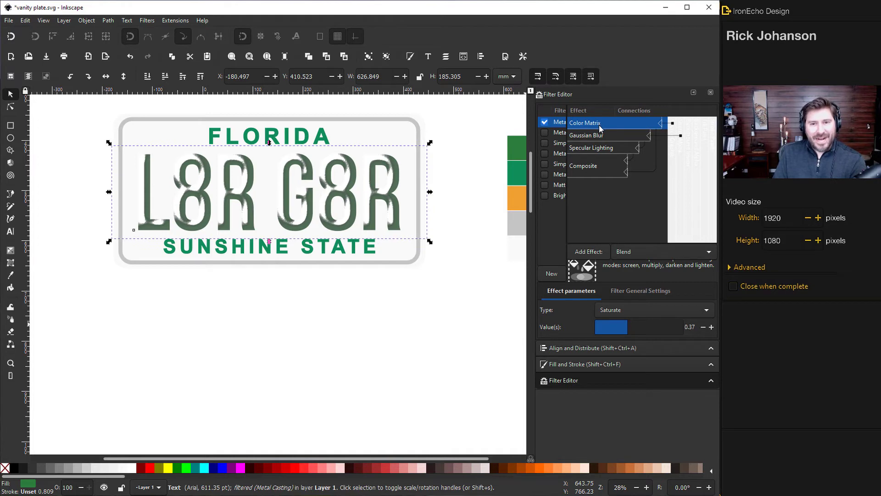
click(590, 138)
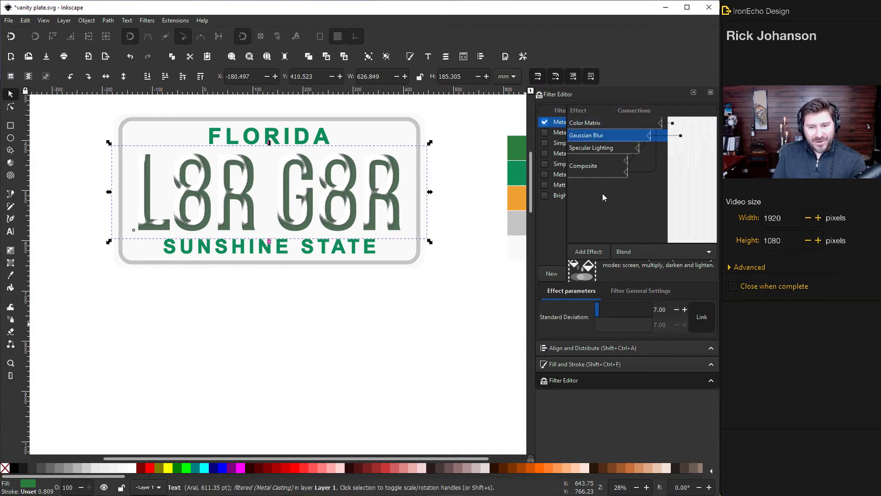
drag(601, 315, 596, 317)
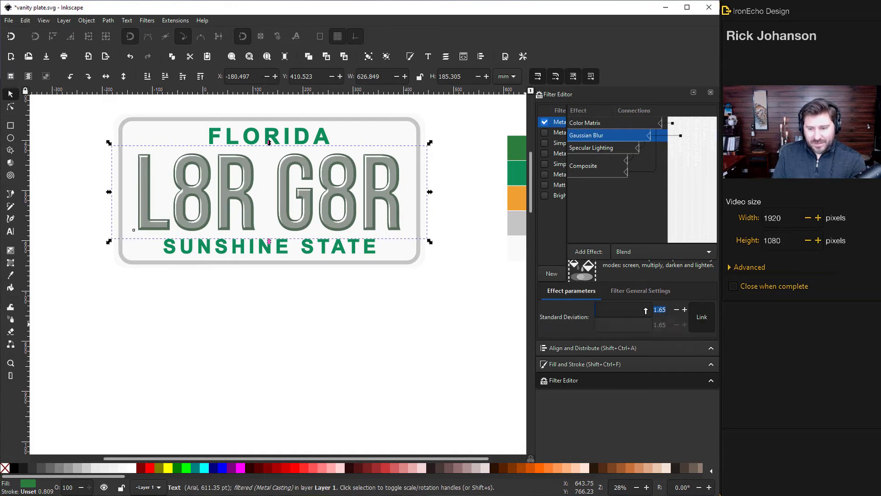
text(1.5)
key(Return)
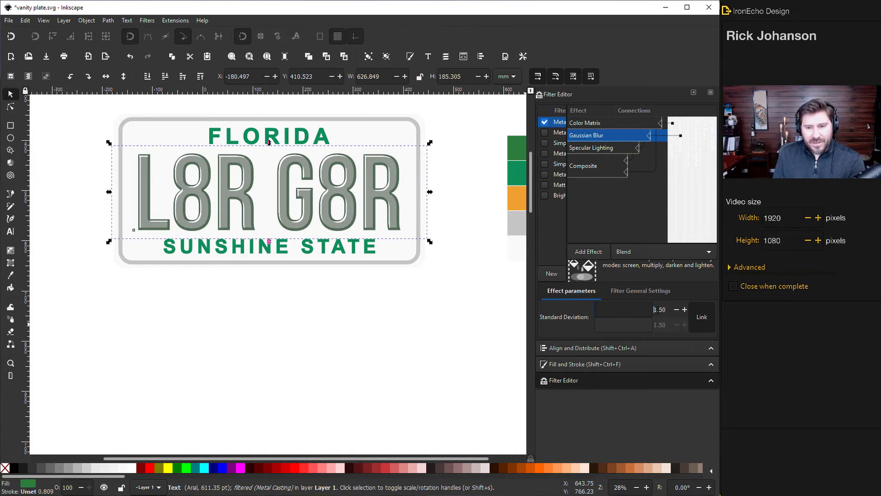
key(ctrl+a)
text(1)
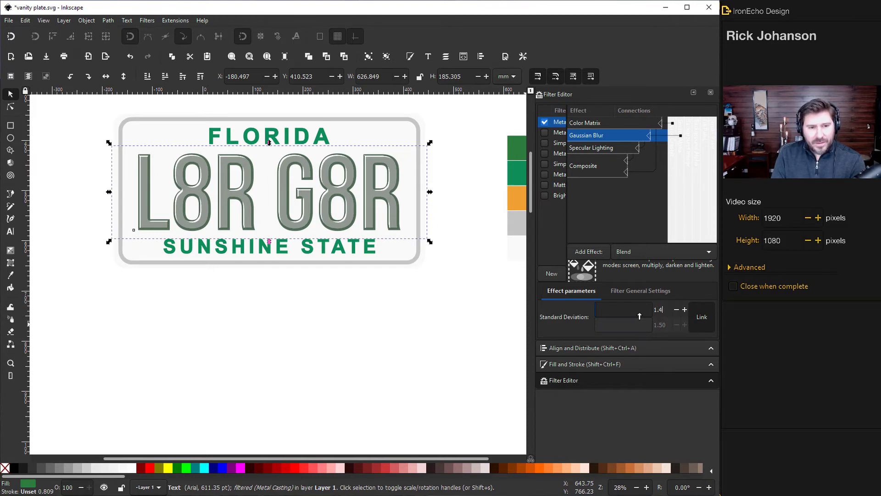
text(.4)
key(Return)
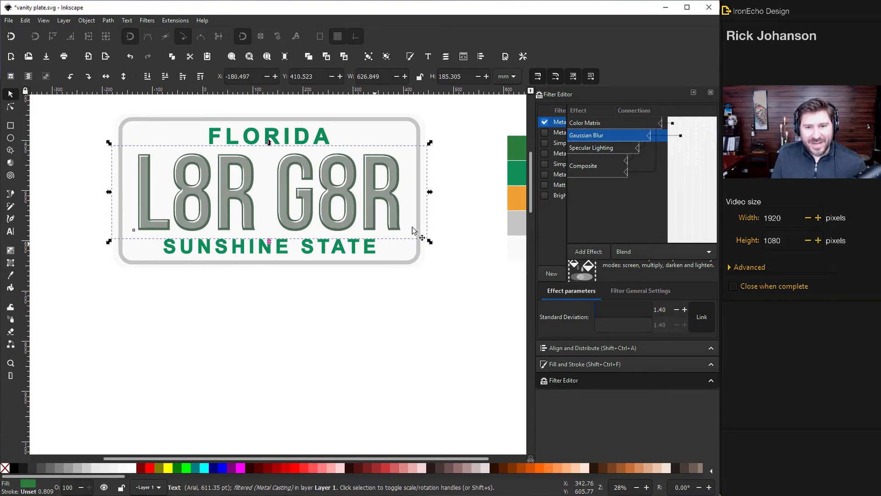
Rotate and soften the bevel's specular lighting and raise Color Matrix saturation to 0.98.
click(590, 148)
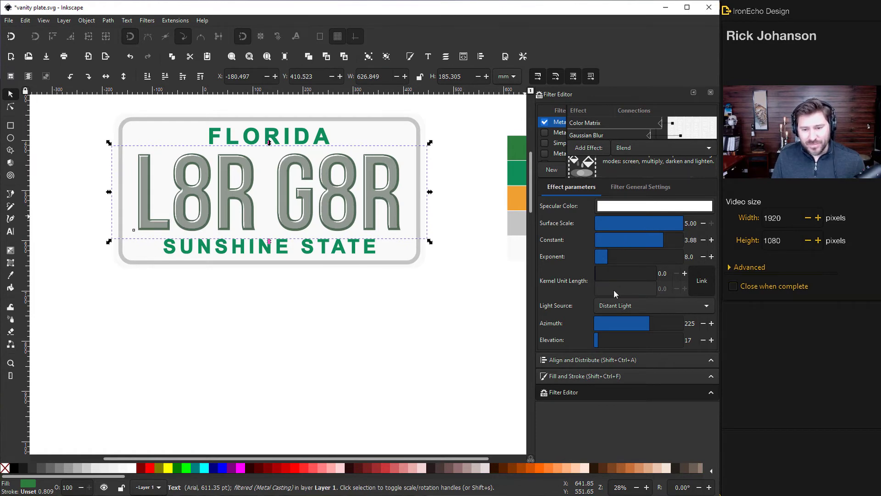
drag(624, 329, 650, 324)
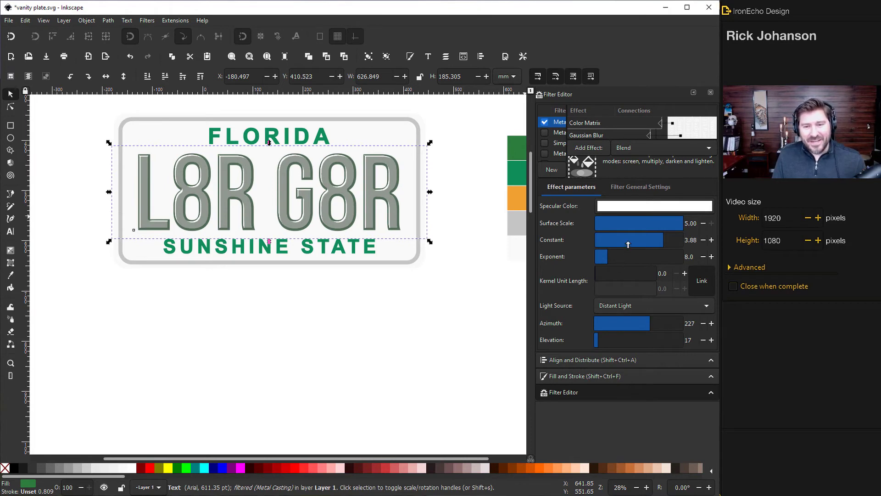
mouse_move(637, 243)
mouse_down()
mouse_move(594, 248)
mouse_move(623, 249)
mouse_up()
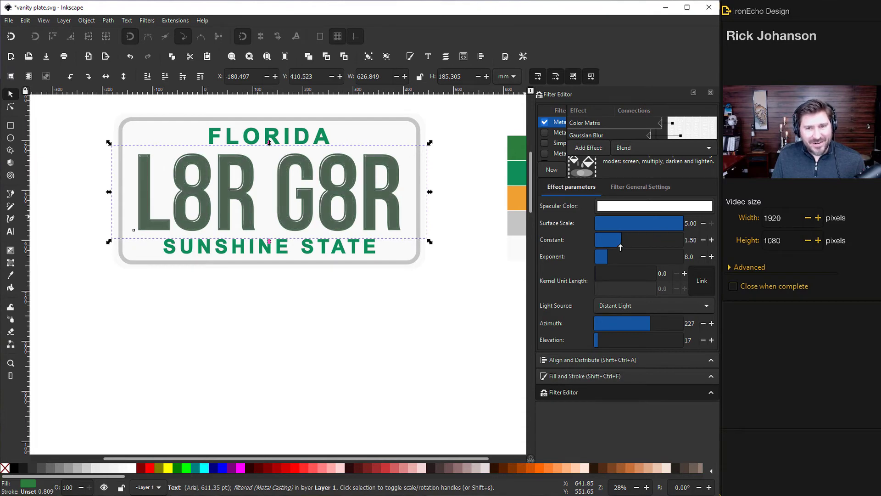
drag(624, 177, 624, 200)
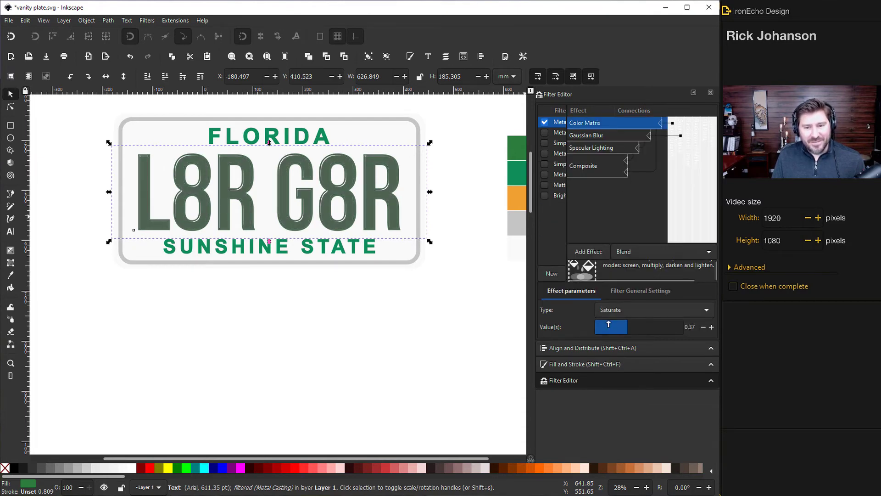
drag(609, 324, 684, 334)
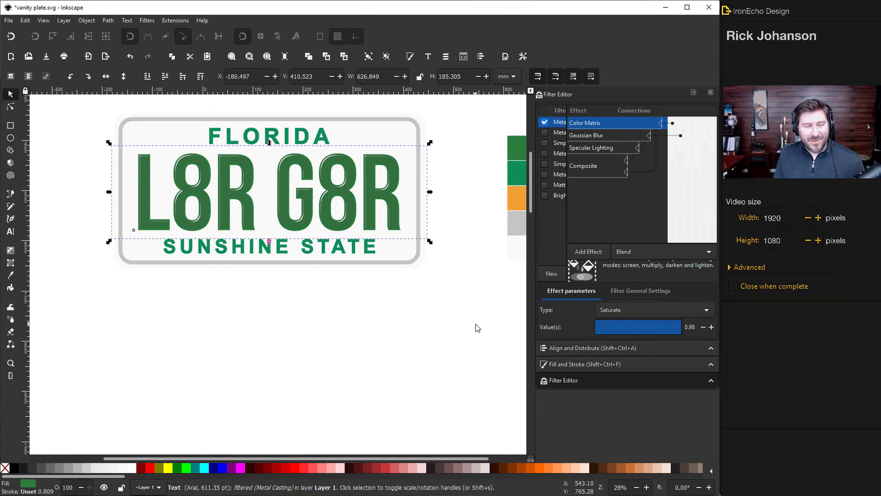
Compare the plates, then deselect to preview the plate with bevelled dark-green L8R G8R.
scroll(475, 324, up, 10)
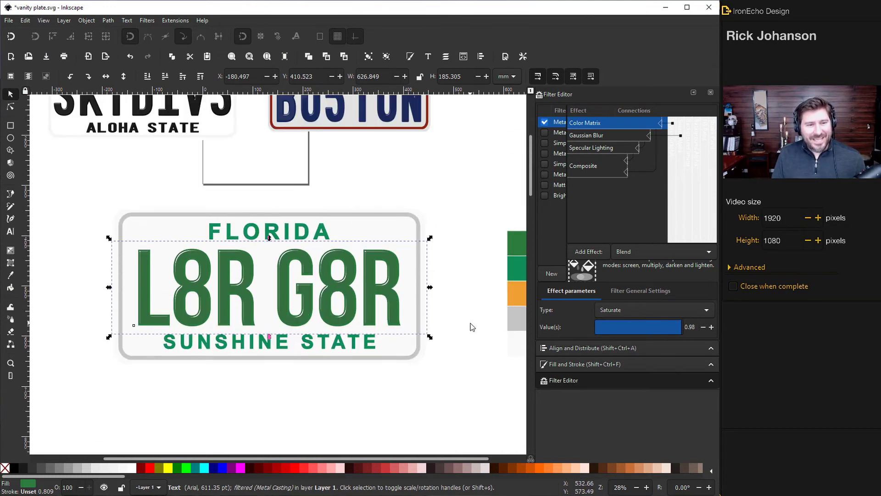
scroll(451, 290, up, 1)
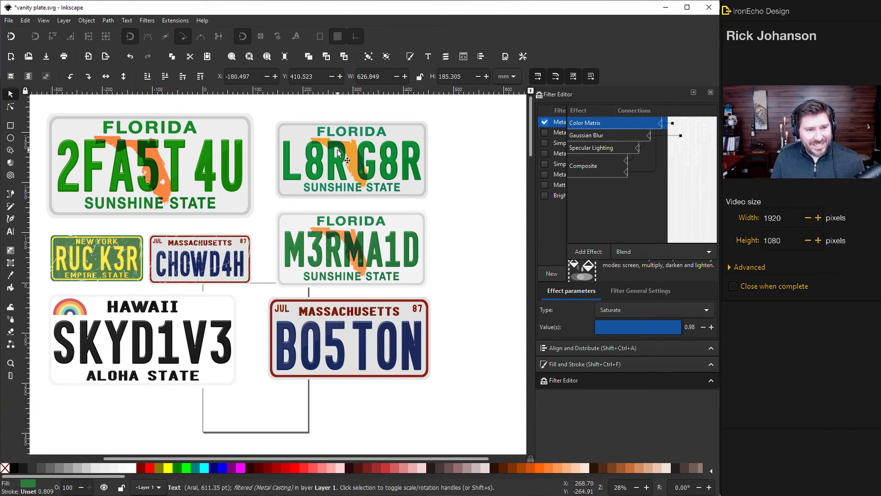
scroll(412, 258, down, 16)
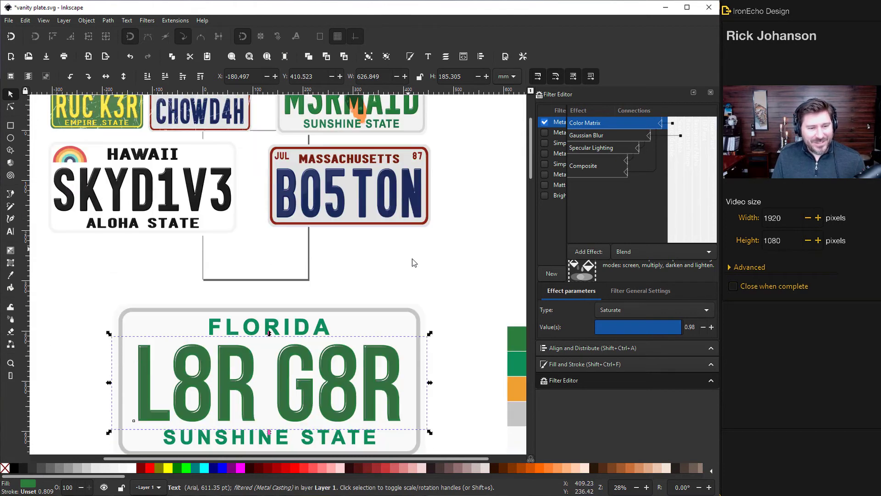
scroll(412, 263, up, 1)
click(364, 312)
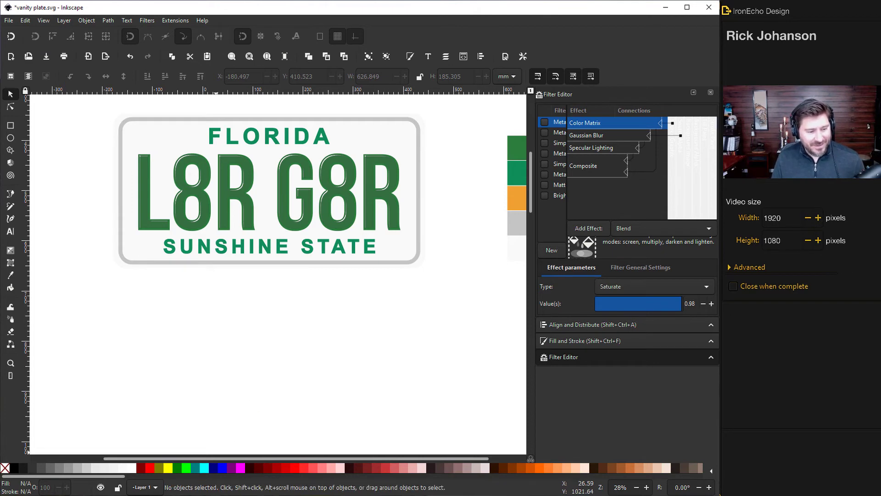
mouse_move(106, 459)
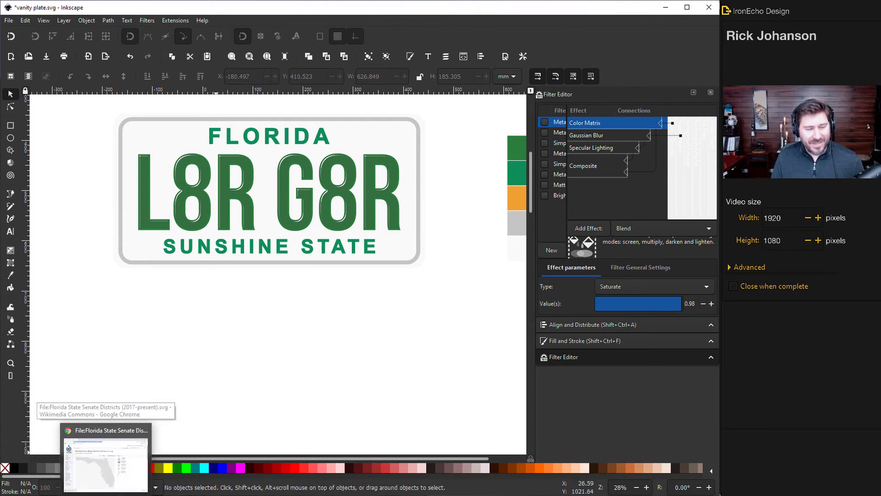
click(106, 461)
drag(363, 55, 361, 29)
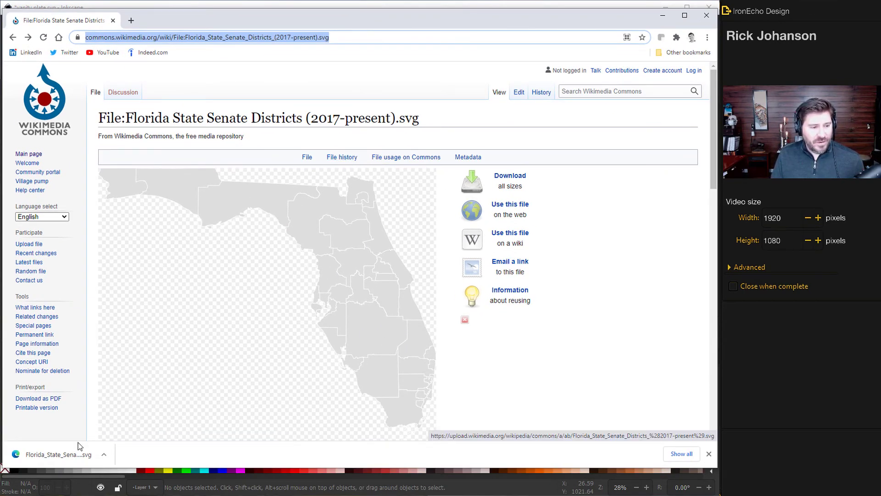
click(668, 20)
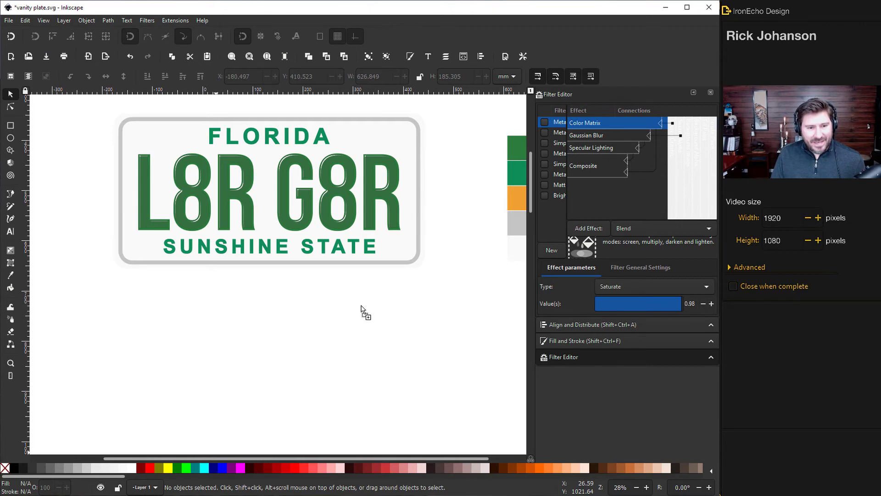
Paste in the Florida districts map and import it as editable objects.
key(ctrl+v)
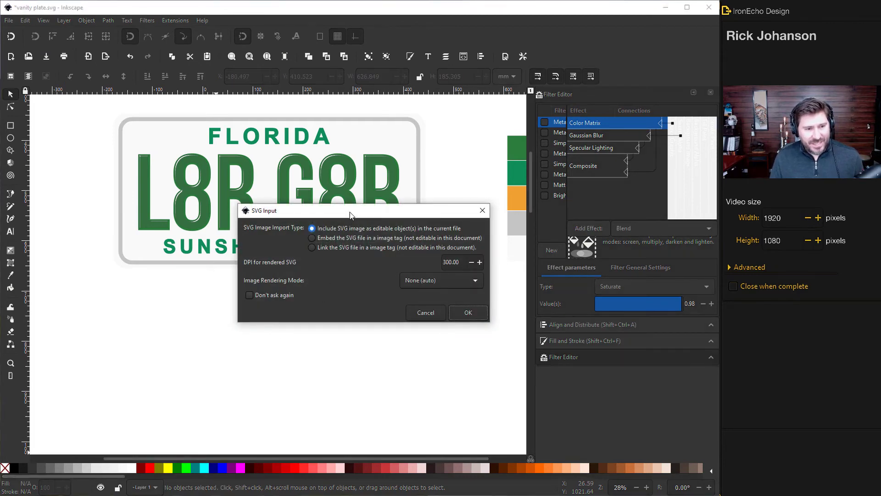
drag(350, 215, 262, 265)
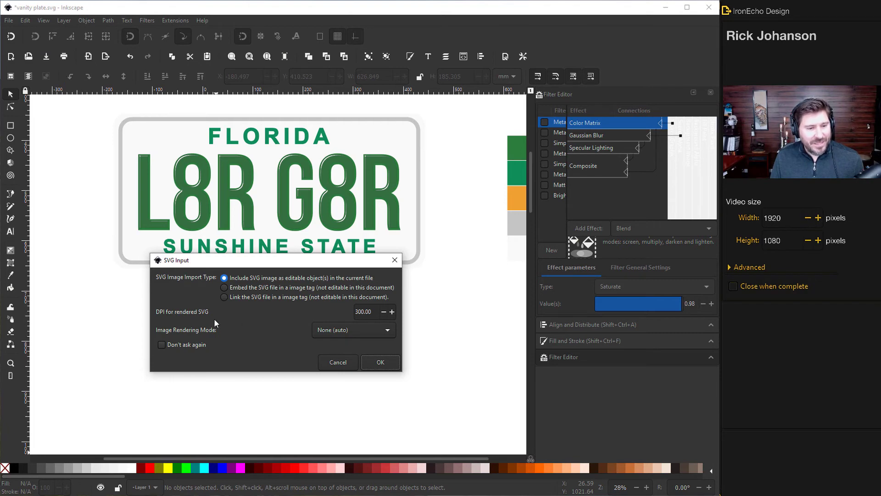
click(379, 362)
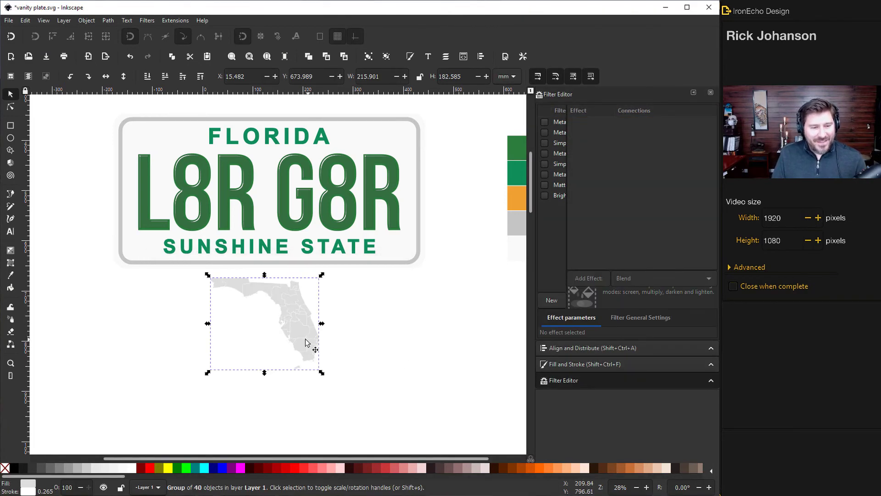
Place the map below the plate, enlarge it to about 351 by 297, and close the Filter Editor.
drag(302, 338, 331, 355)
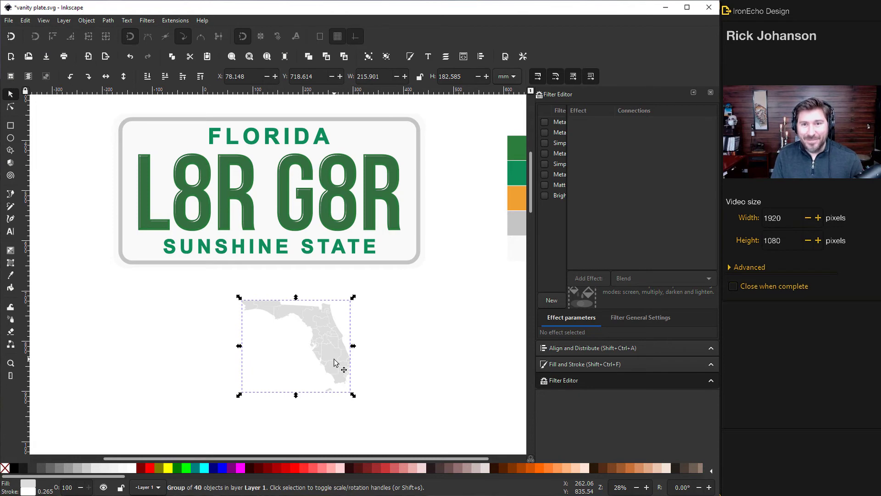
drag(353, 395, 377, 413)
drag(347, 357, 347, 358)
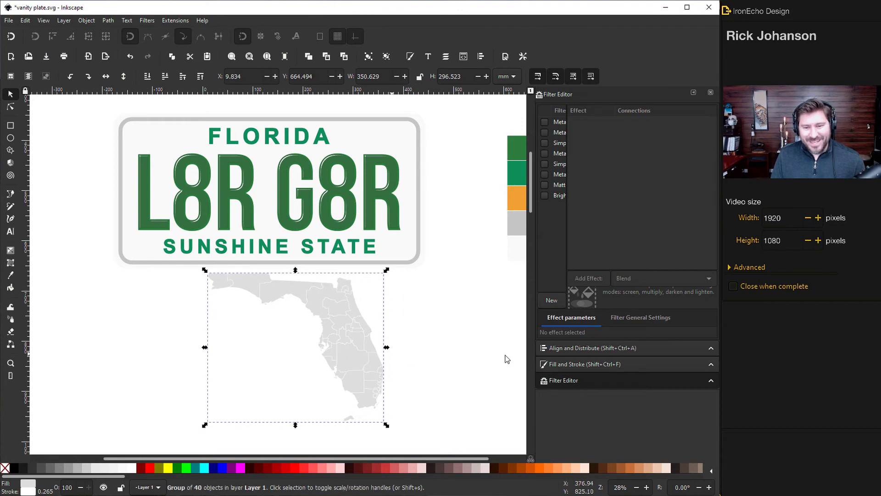
click(710, 93)
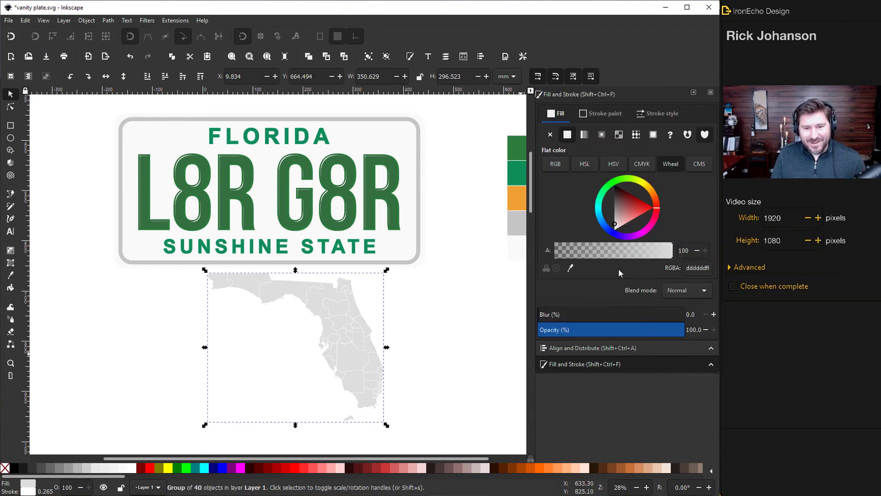
Fill the map orange f09f32, fit it onto the plate at about 268 by 226, and lower it behind the lettering.
click(571, 269)
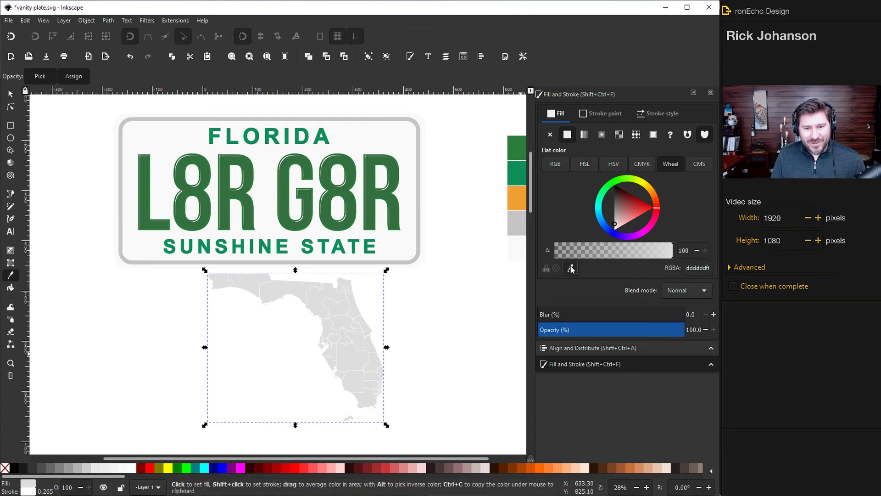
click(515, 202)
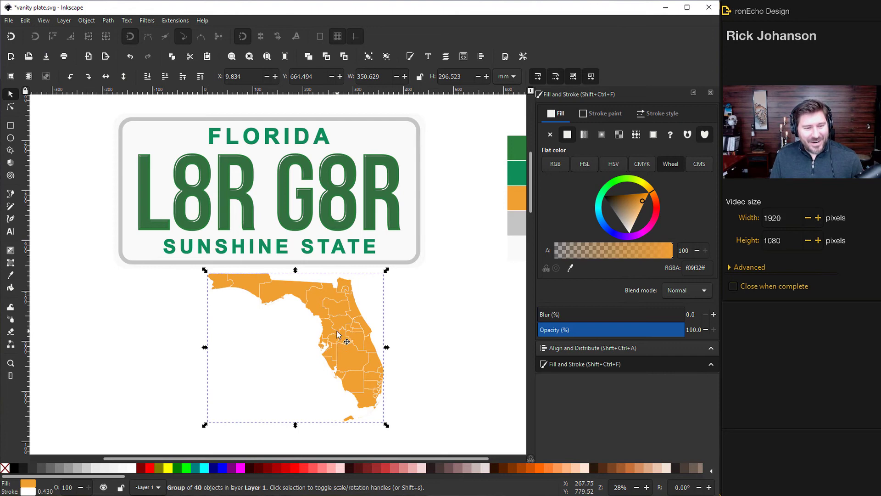
drag(320, 293, 280, 146)
drag(347, 276, 336, 264)
drag(296, 214, 285, 209)
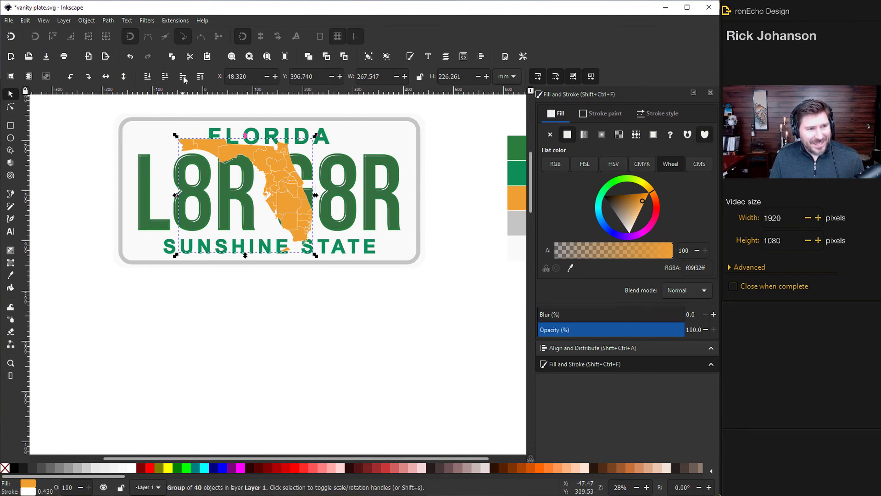
click(165, 77)
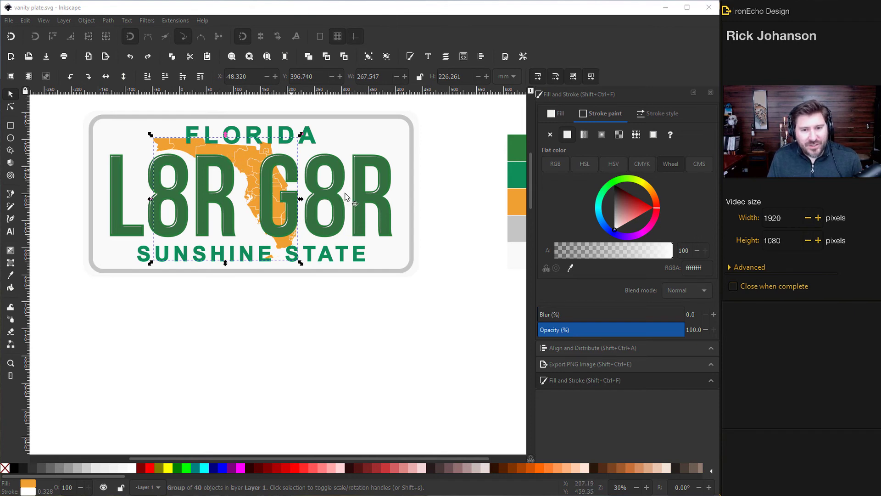
Give the map an orange outline and duplicate it with the lettering below the plate.
click(570, 268)
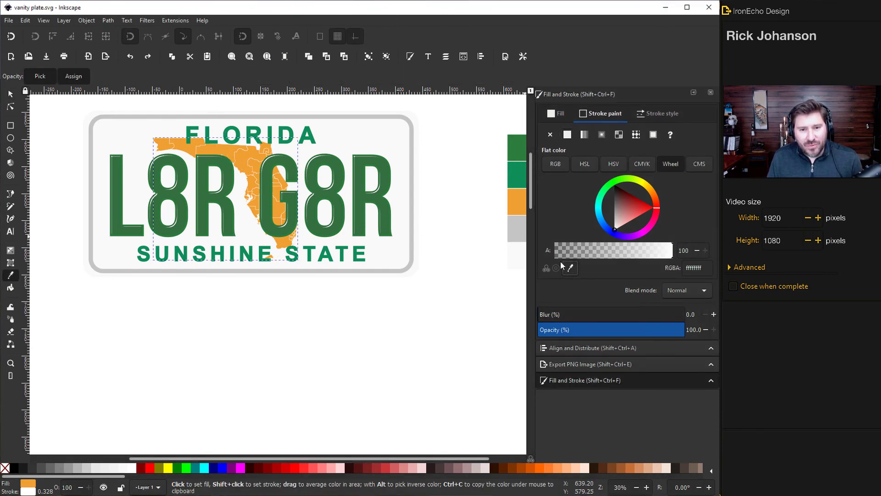
click(520, 205)
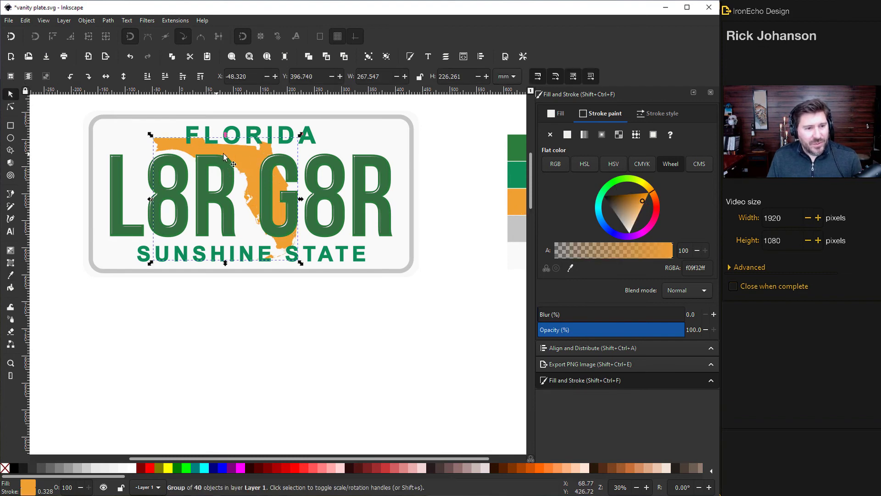
shift+click(121, 187)
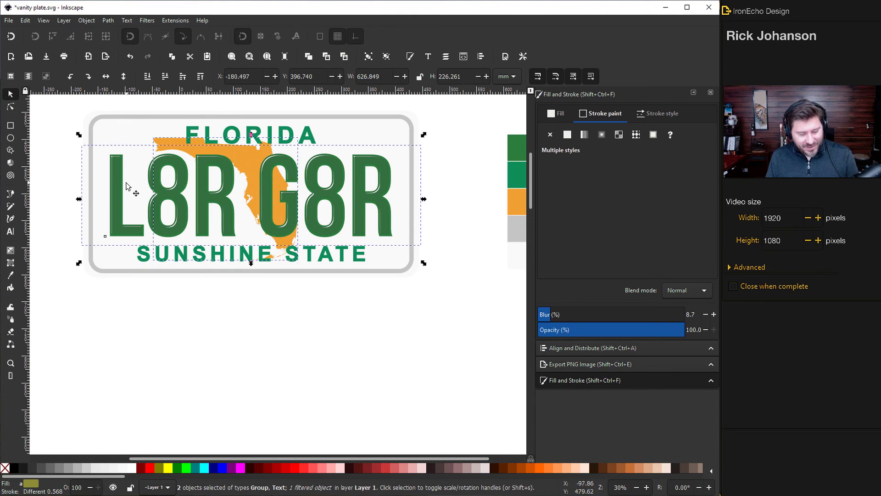
key(ctrl+d)
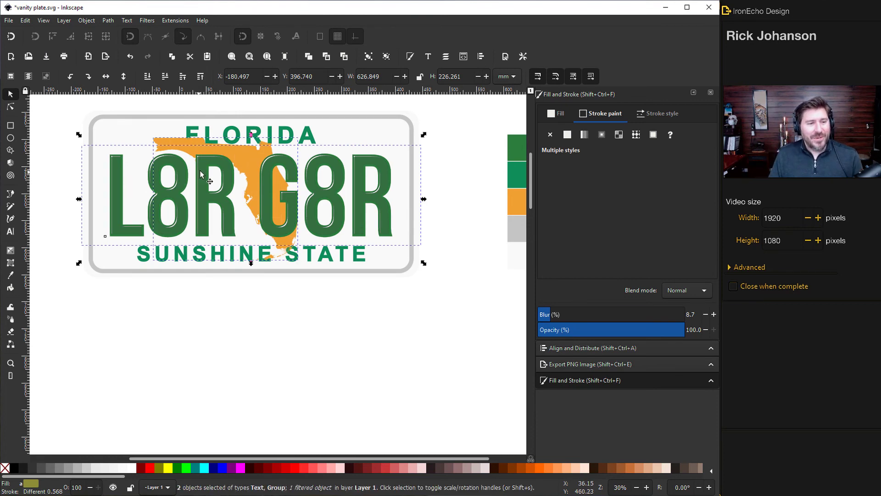
drag(202, 173, 218, 393)
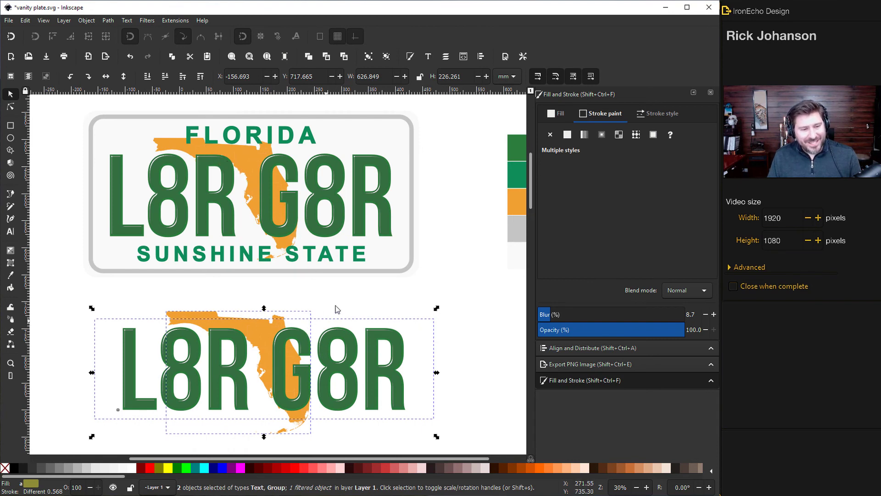
Select the copied L8R G8R lettering and copied map together.
click(493, 317)
click(308, 340)
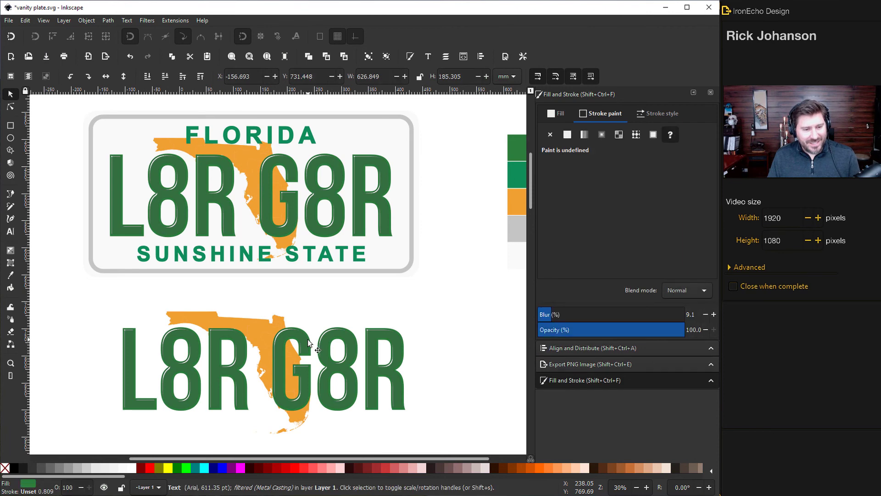
shift+click(199, 313)
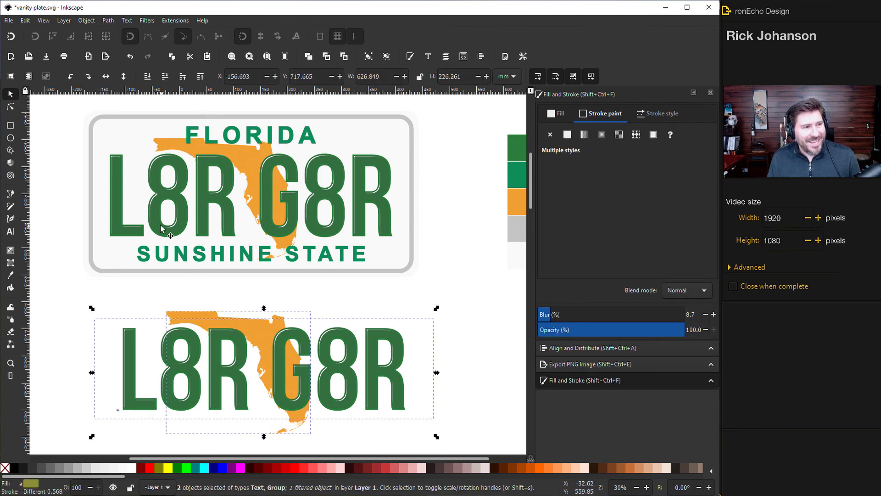
click(86, 20)
Clip the copied map to the letter shapes and move it onto the plate over the original L8R G8R.
mouse_move(96, 125)
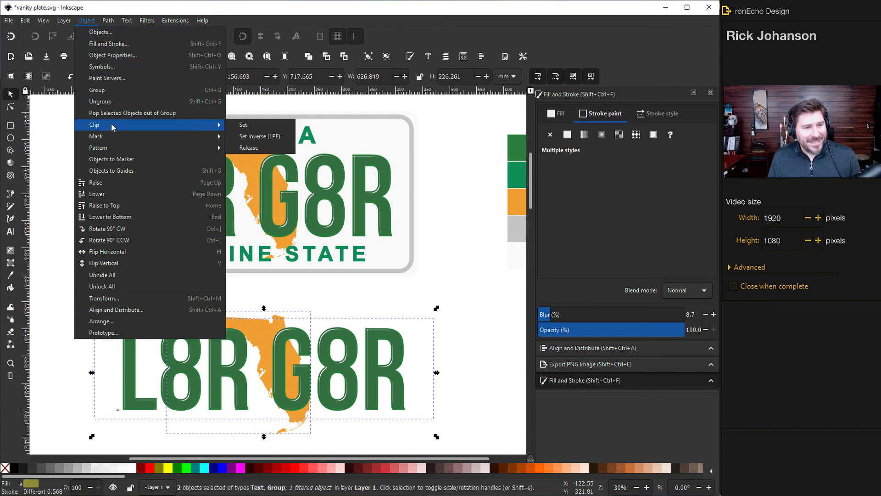
click(248, 130)
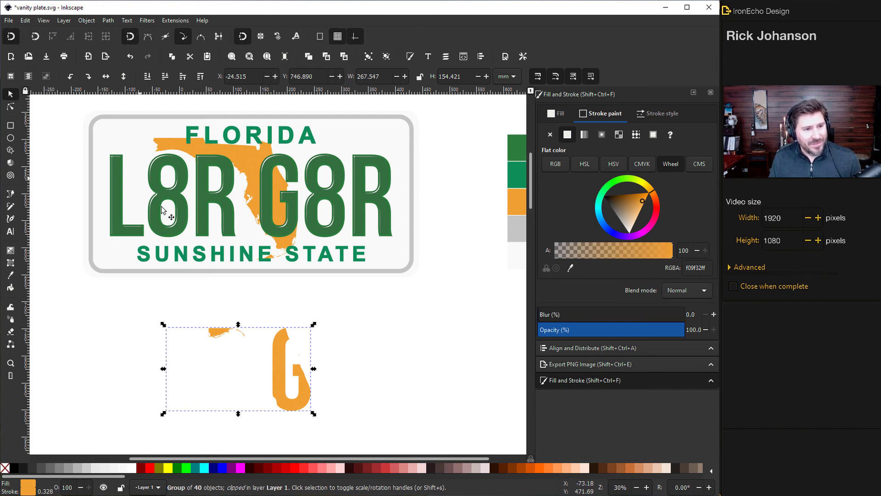
drag(277, 332, 289, 202)
scroll(263, 208, up, 2)
key(ctrl+z)
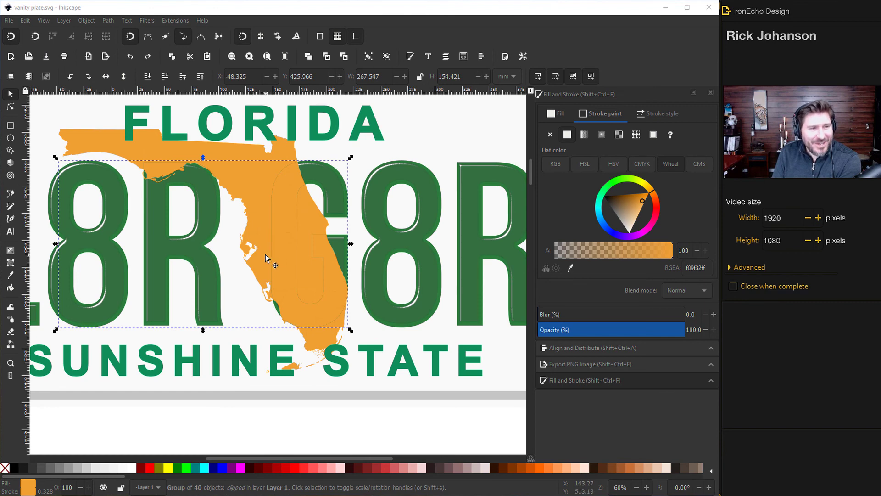
Apply the Simple blend color filter in Darken mode to the clipped orange map piece.
click(146, 21)
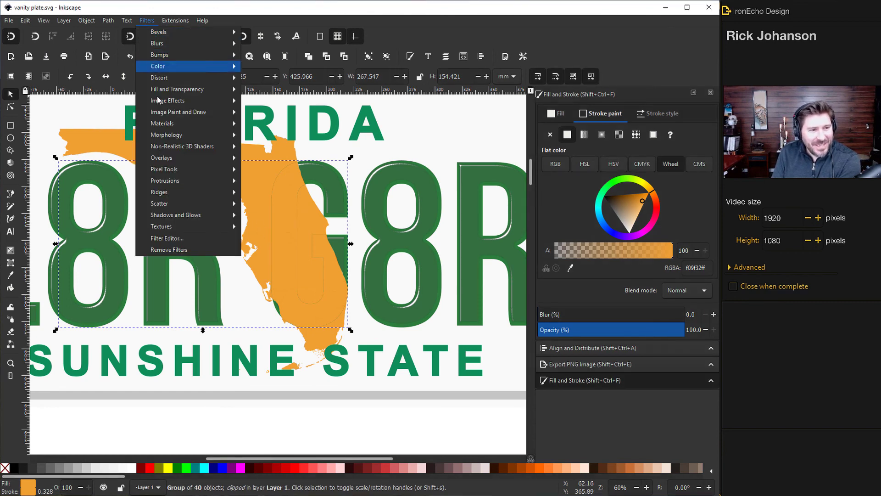
mouse_move(158, 66)
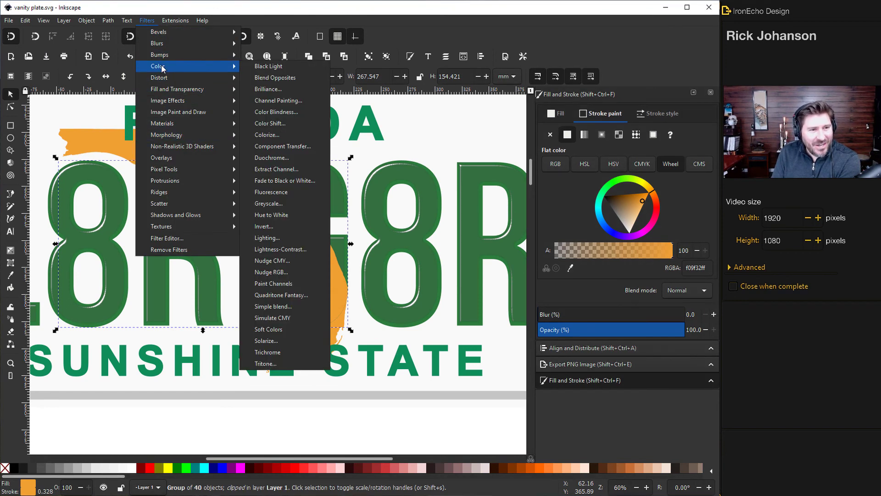
click(285, 306)
drag(343, 167, 430, 151)
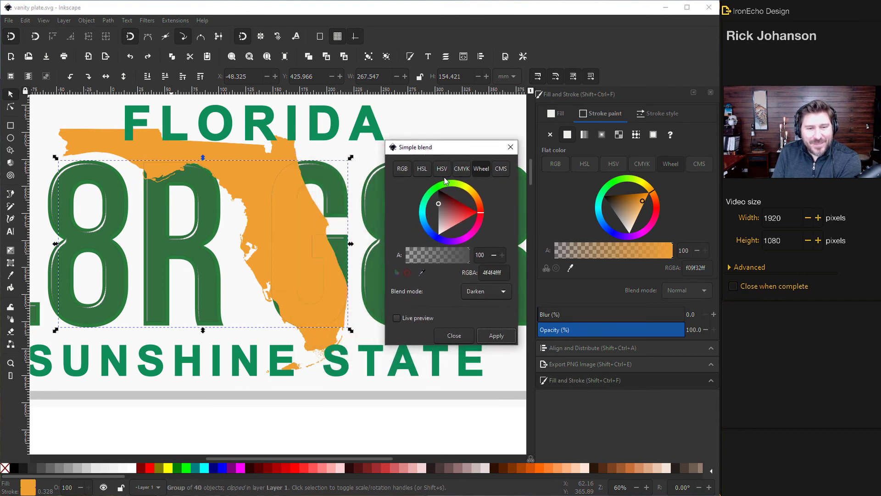
click(485, 294)
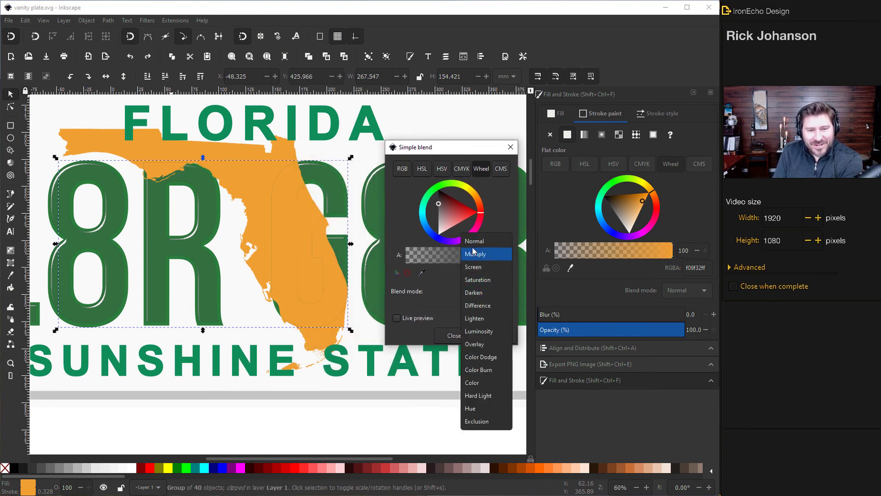
click(484, 294)
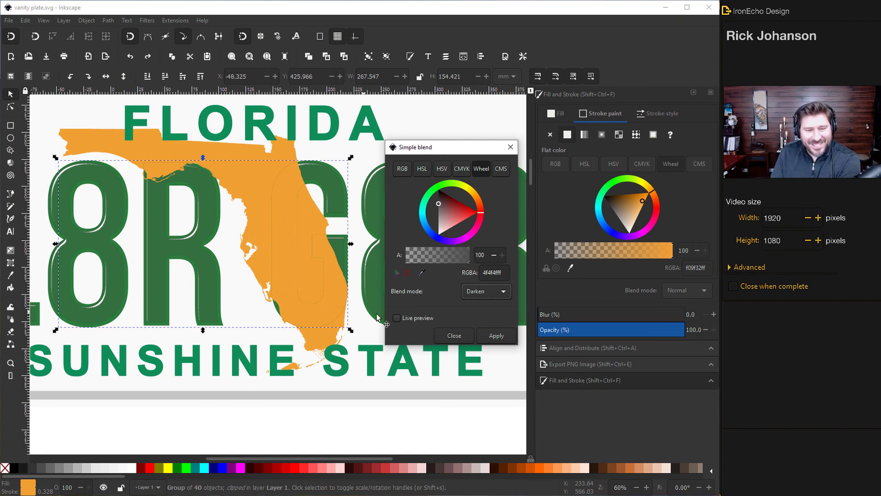
click(398, 318)
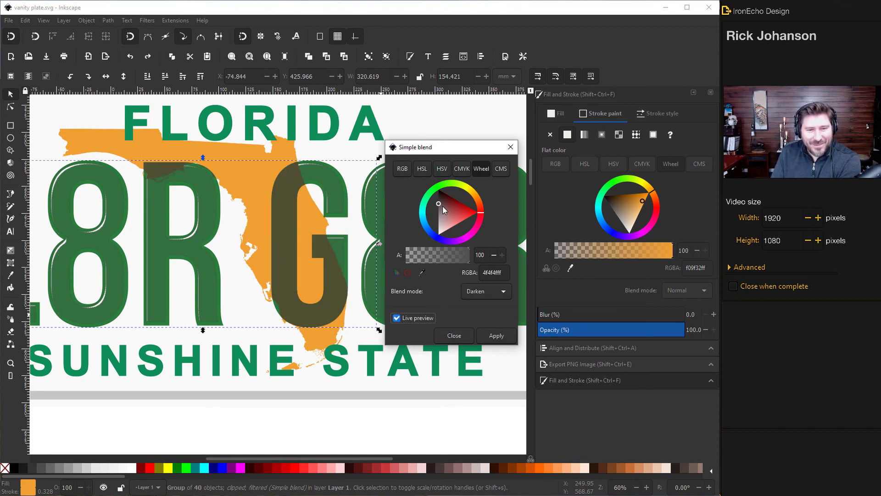
click(493, 336)
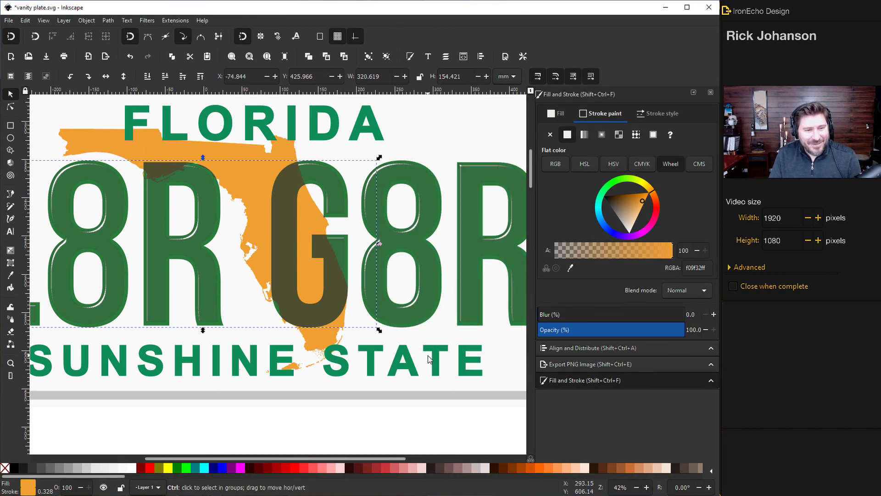
ctrl+scroll(436, 358, down, 2)
click(143, 321)
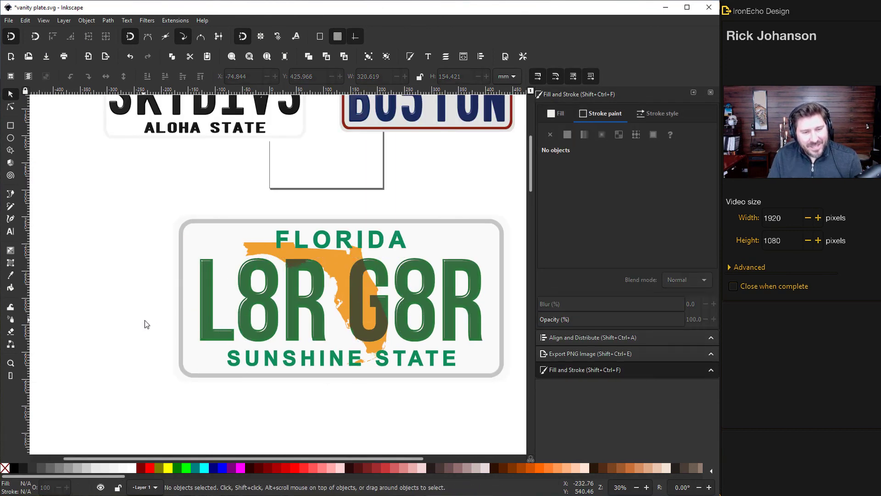